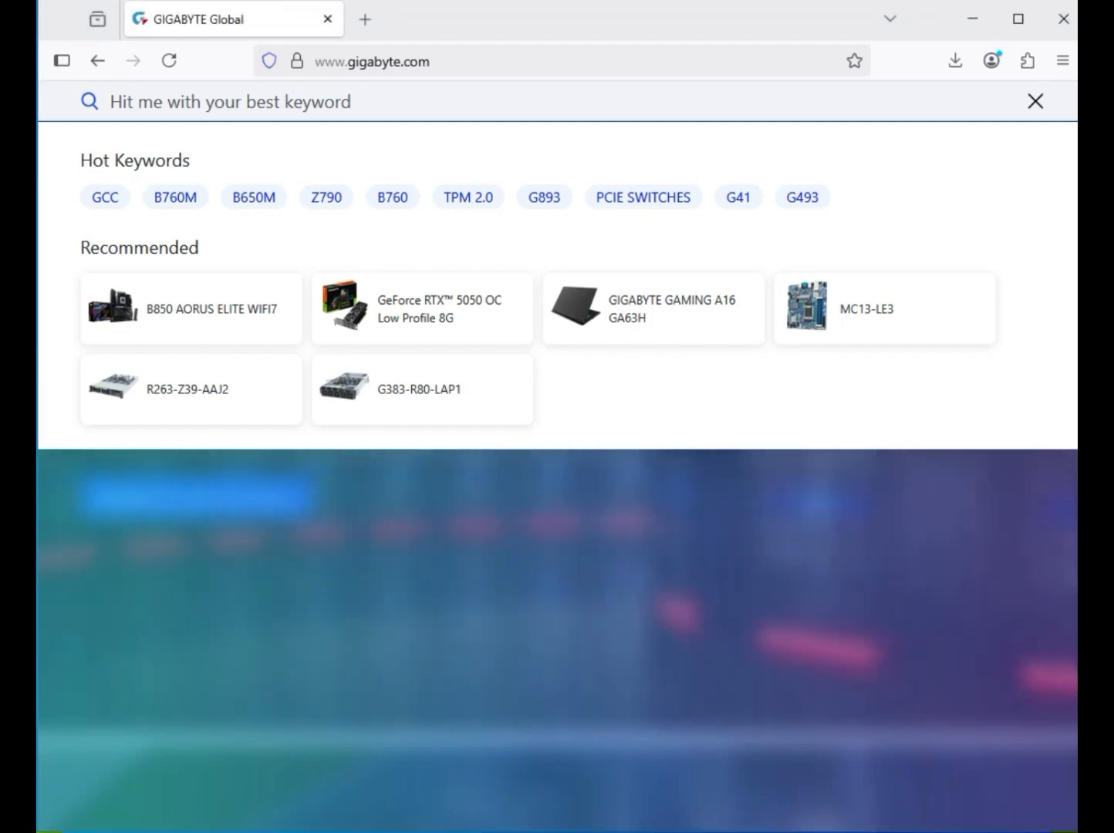
Search the site for X870M AORUS ELITE WIFI7 ICE, limit the results to products, and open the motherboard's page
text(X870M AORUS ELITE WIFI7 ICE)
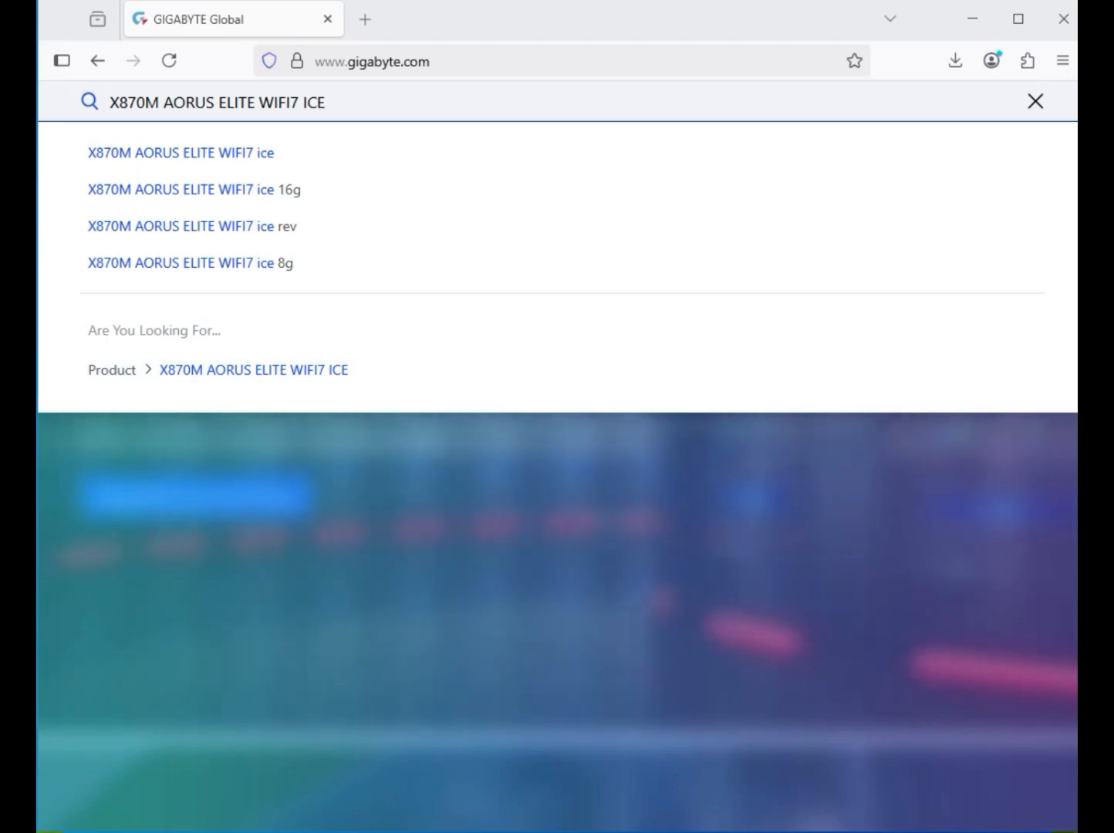
key(Return)
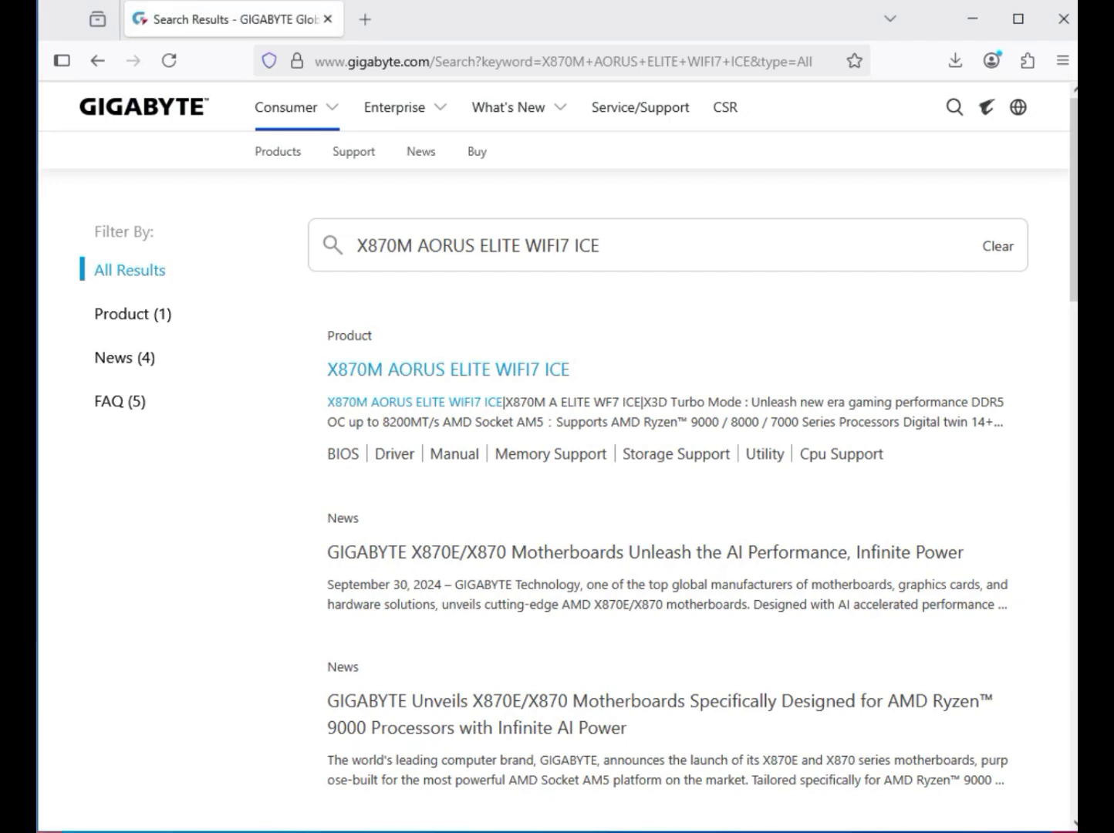
click(133, 314)
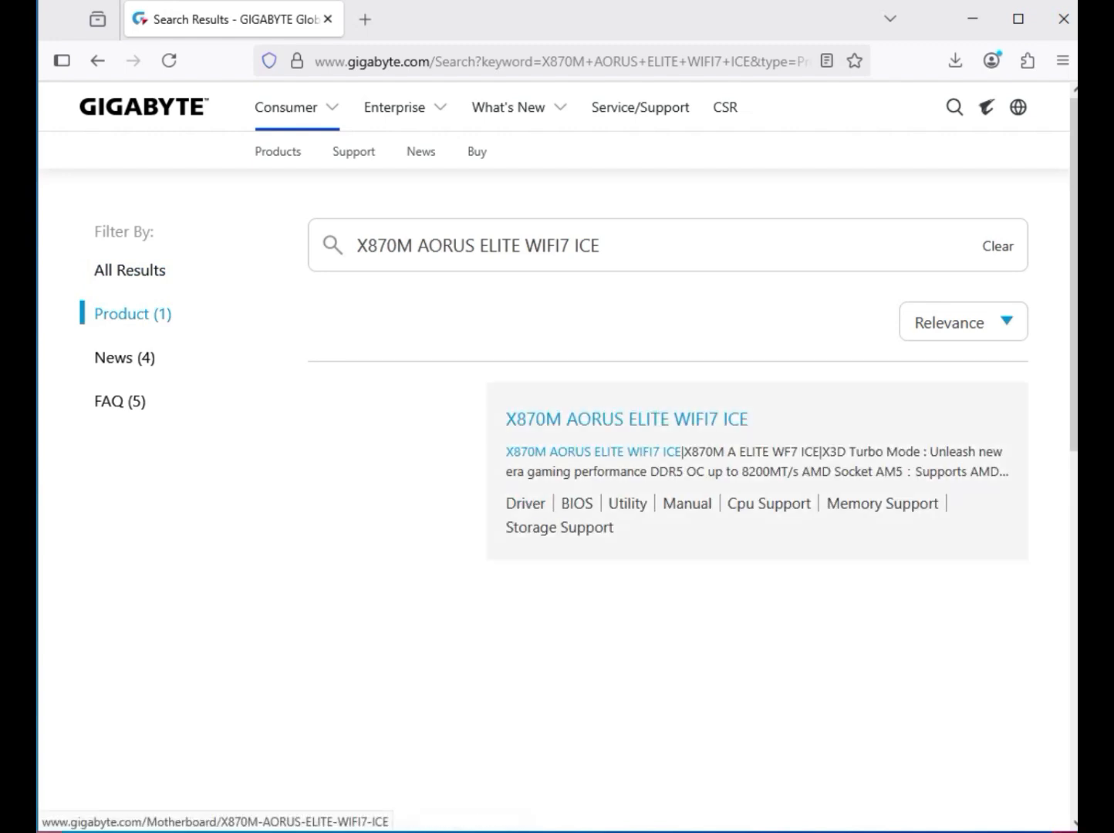
click(626, 420)
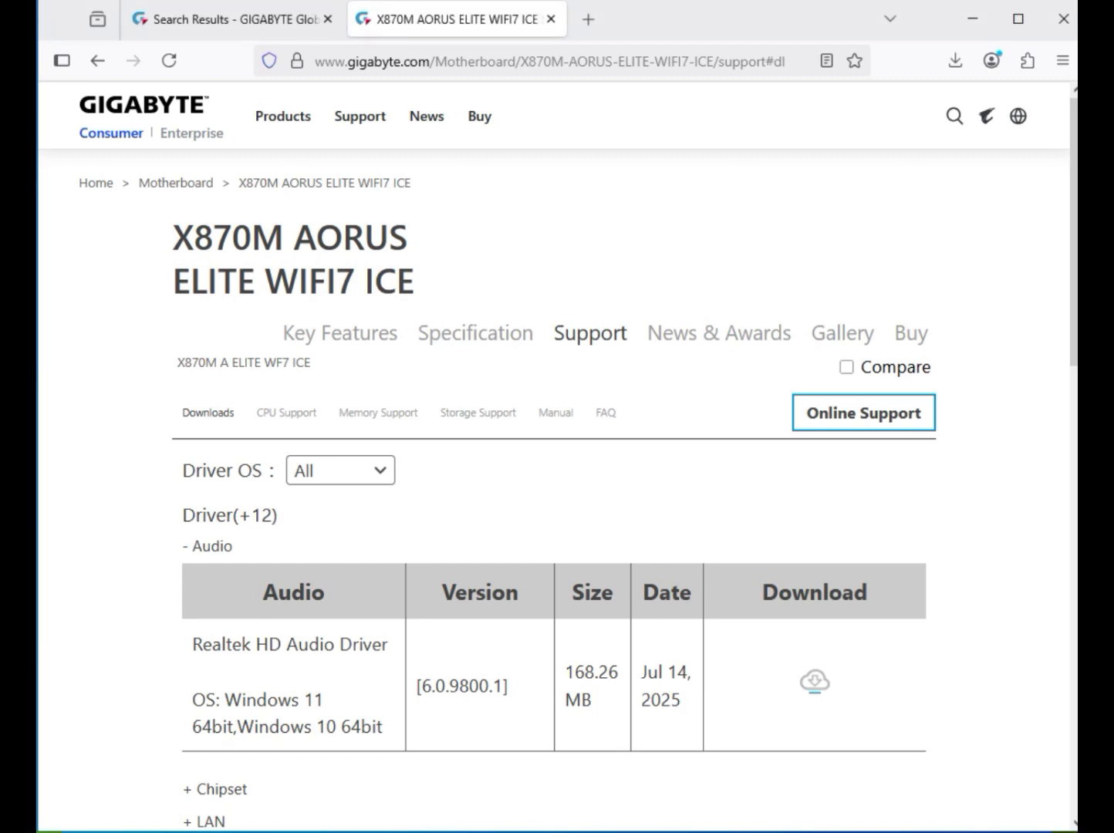
Filter the support downloads to Windows 11 64bit and download the Realtek HD Audio Driver
click(340, 470)
click(365, 507)
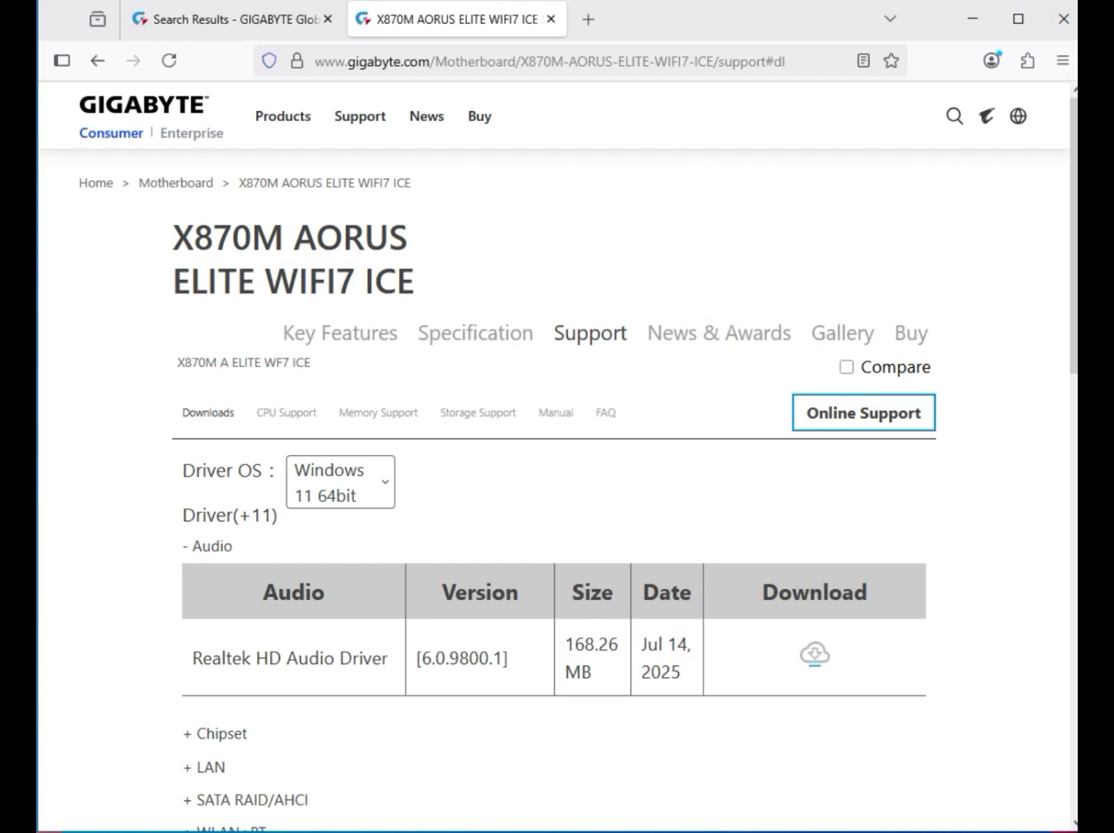
drag(255, 658, 374, 657)
click(814, 656)
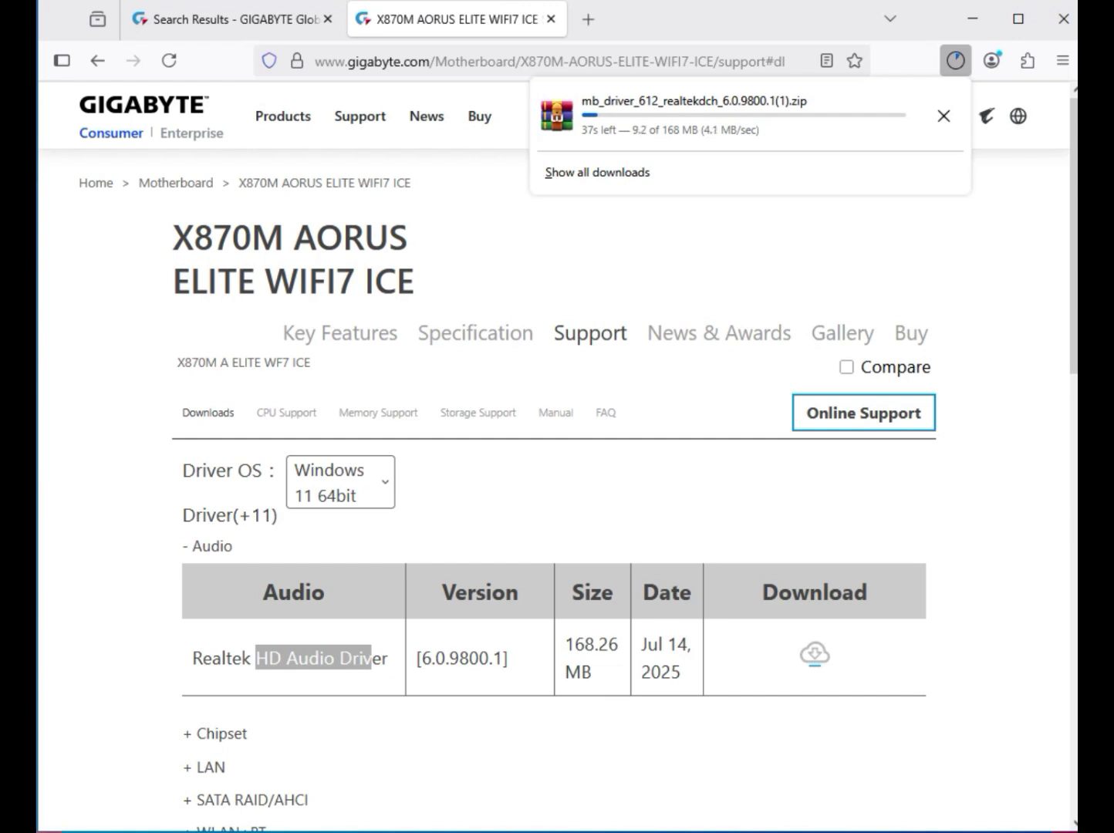
click(617, 501)
Expand the Chipset drivers and highlight the AMD Chipset Driver entry
scroll(617, 501, down, 1)
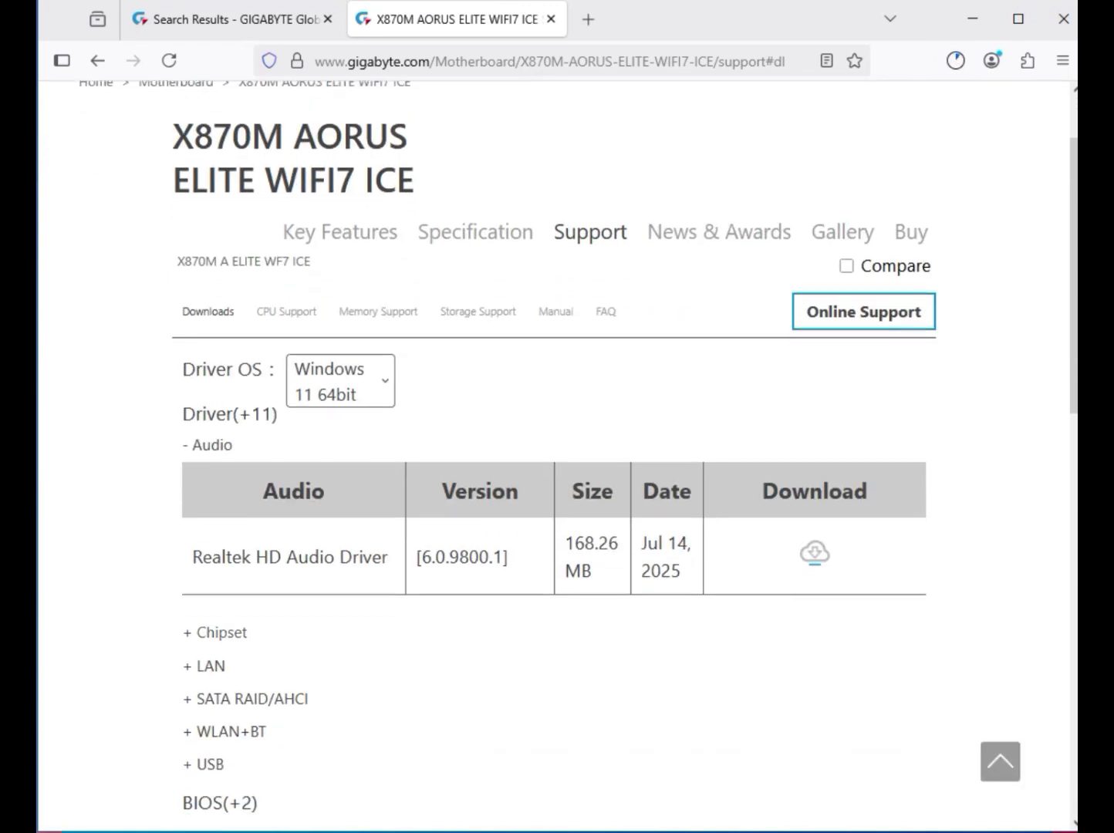
click(220, 633)
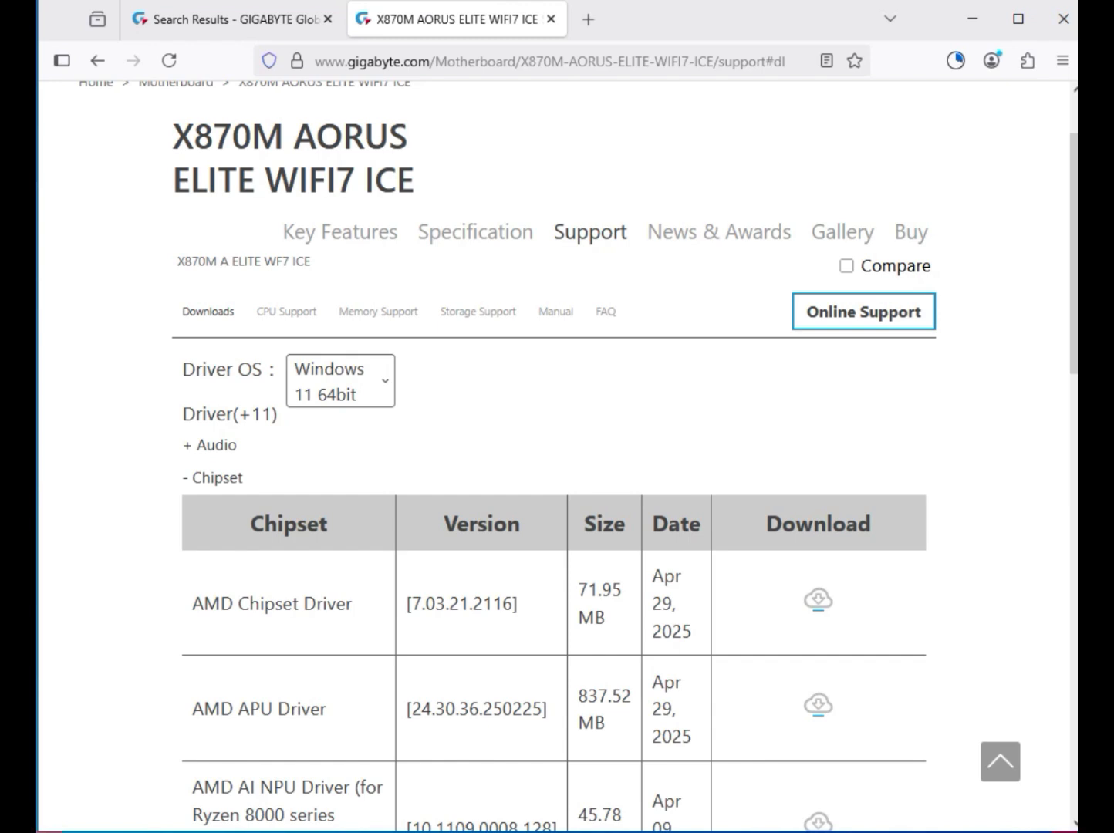
drag(192, 604, 346, 603)
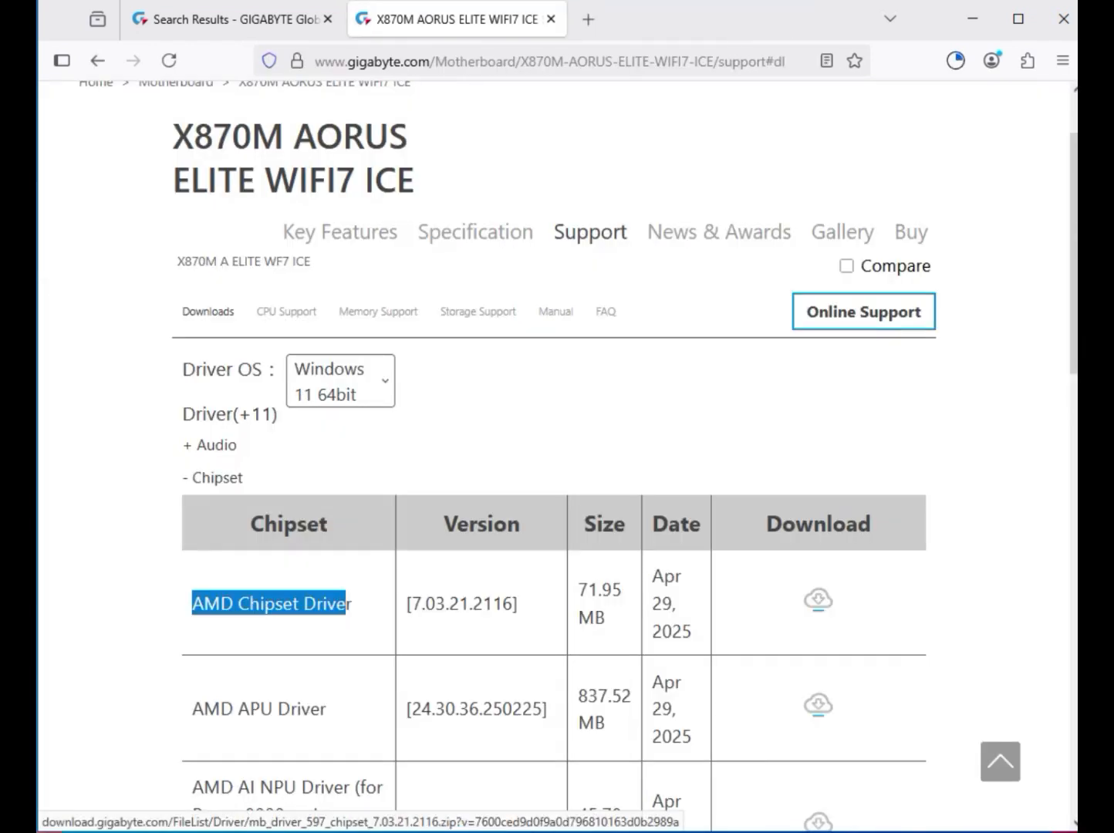
Expand the LAN drivers and download the Realtek LAN Driver version 11.24.0318.2025
scroll(557, 533, down, 5)
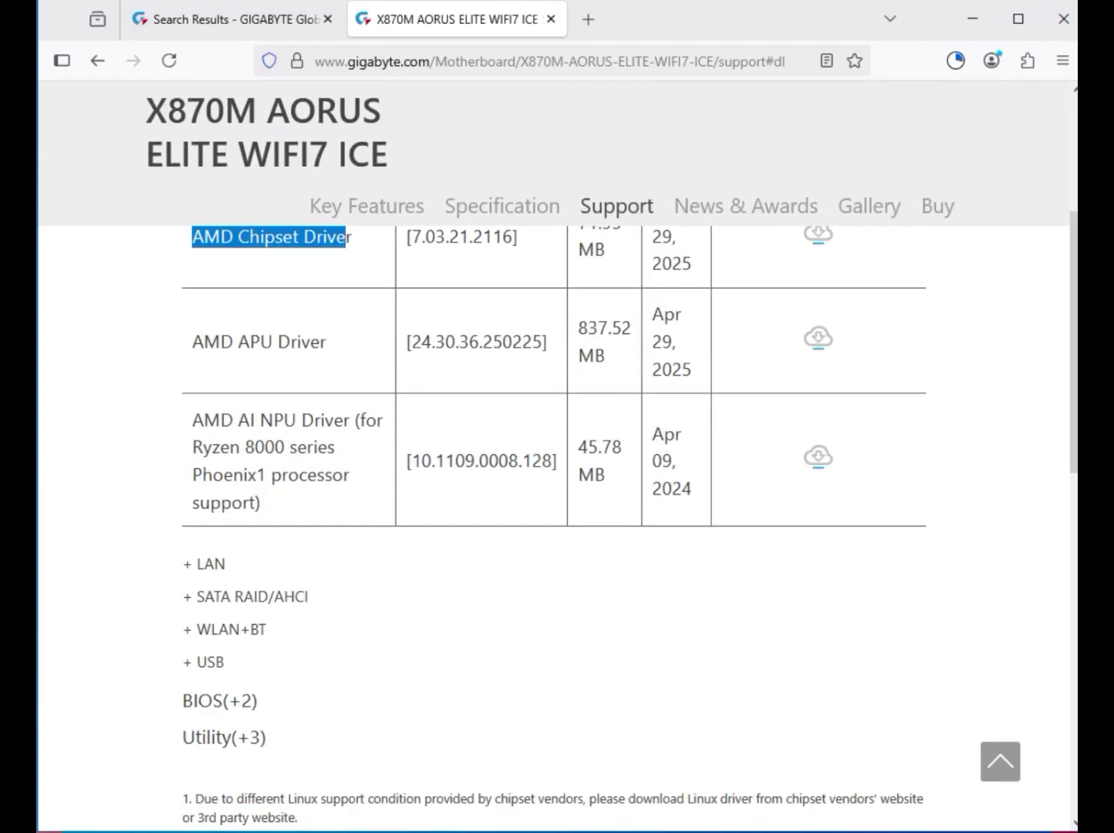
drag(226, 564, 192, 564)
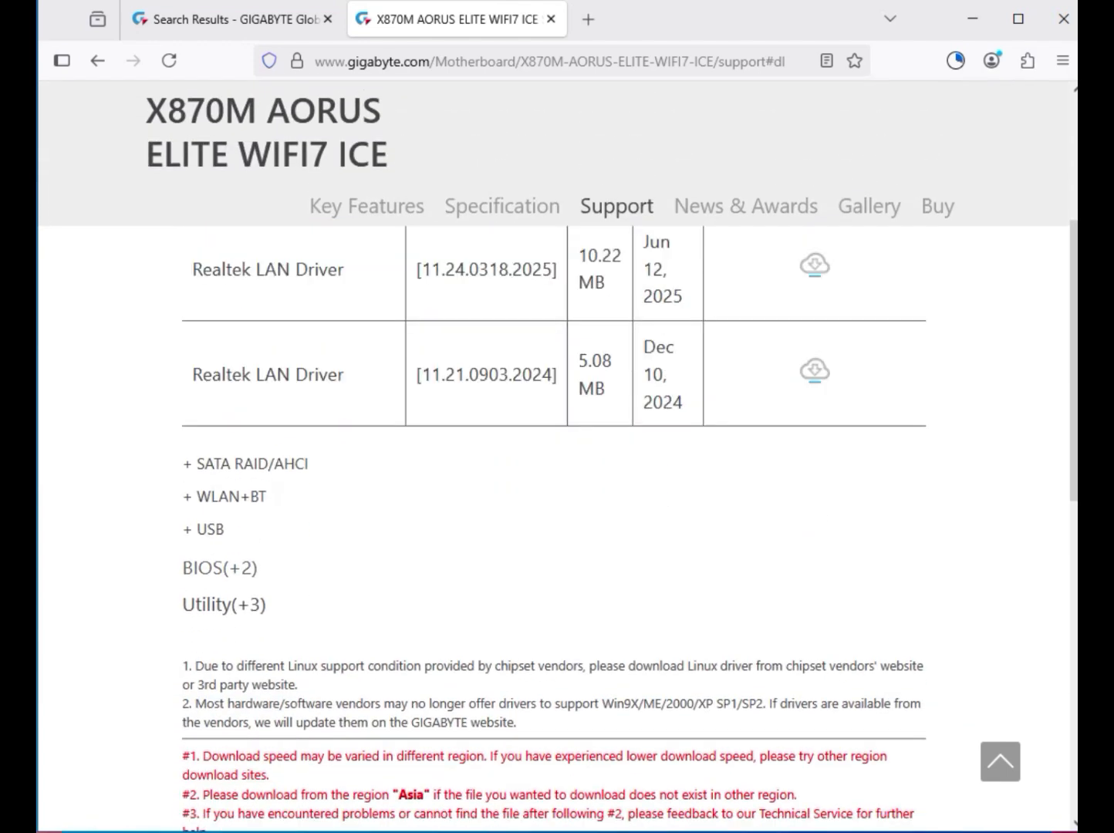
scroll(554, 532, up, 3)
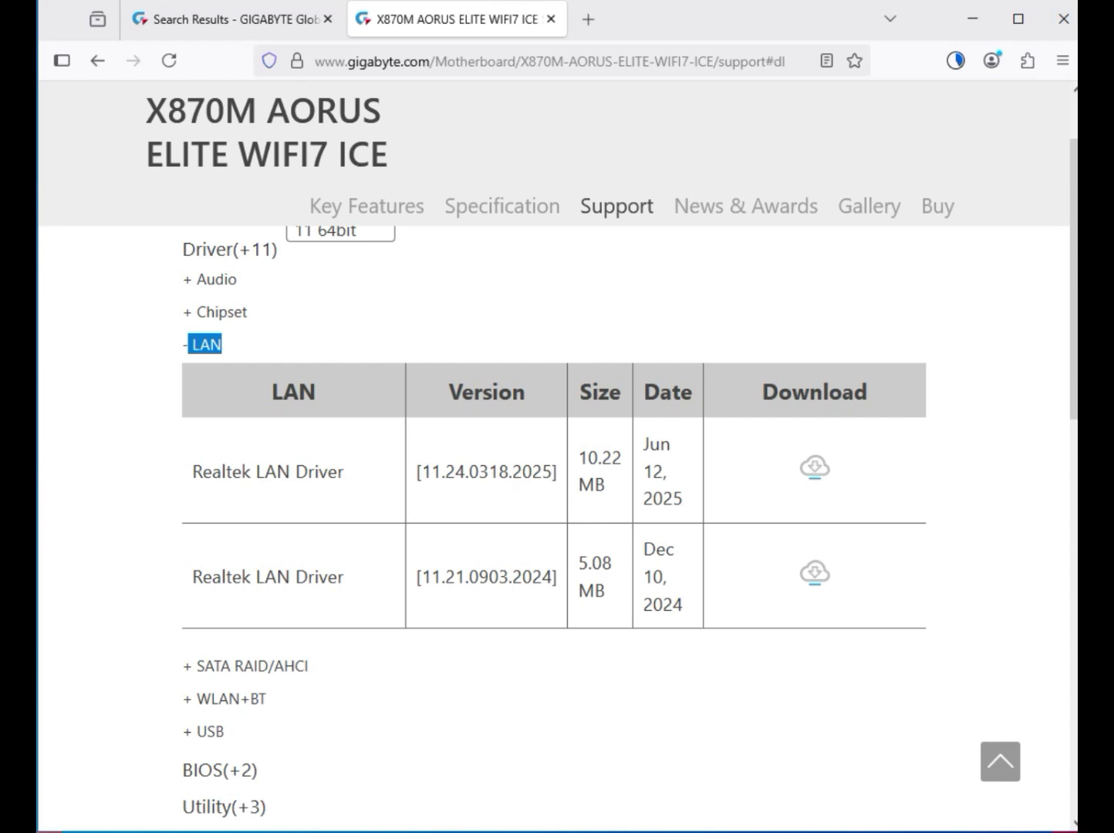
triple_click(267, 471)
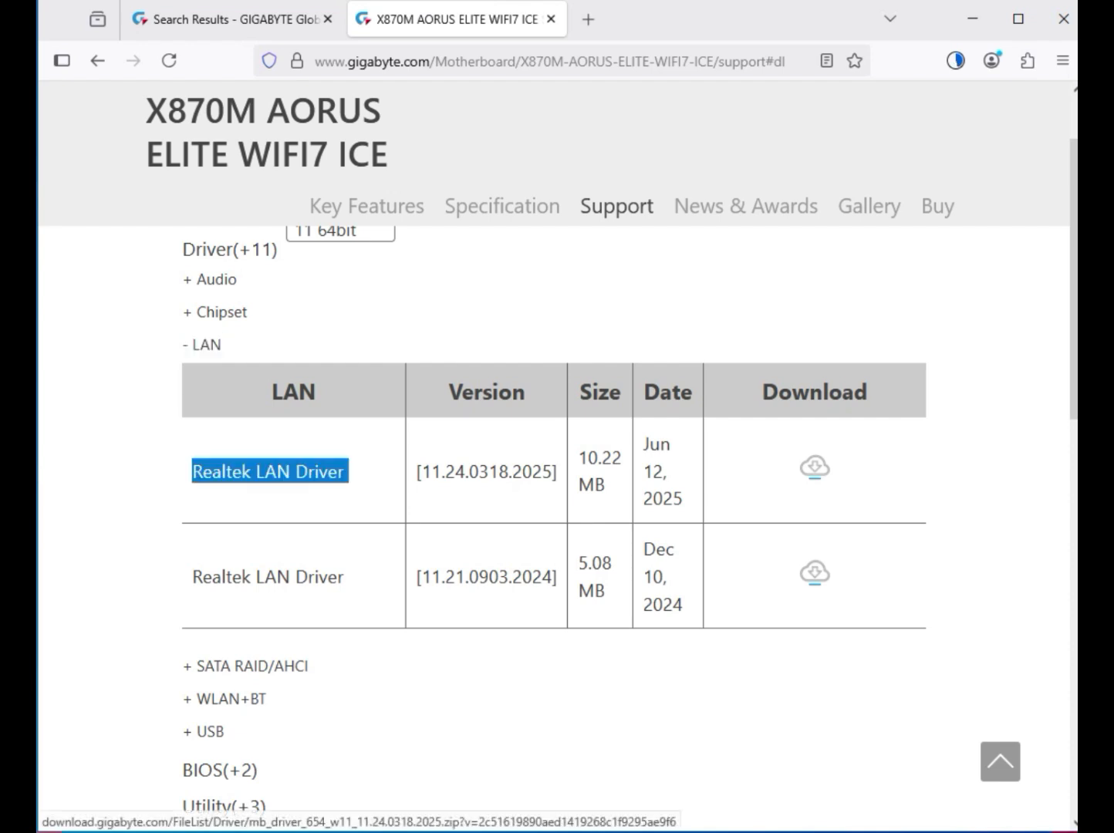
click(815, 467)
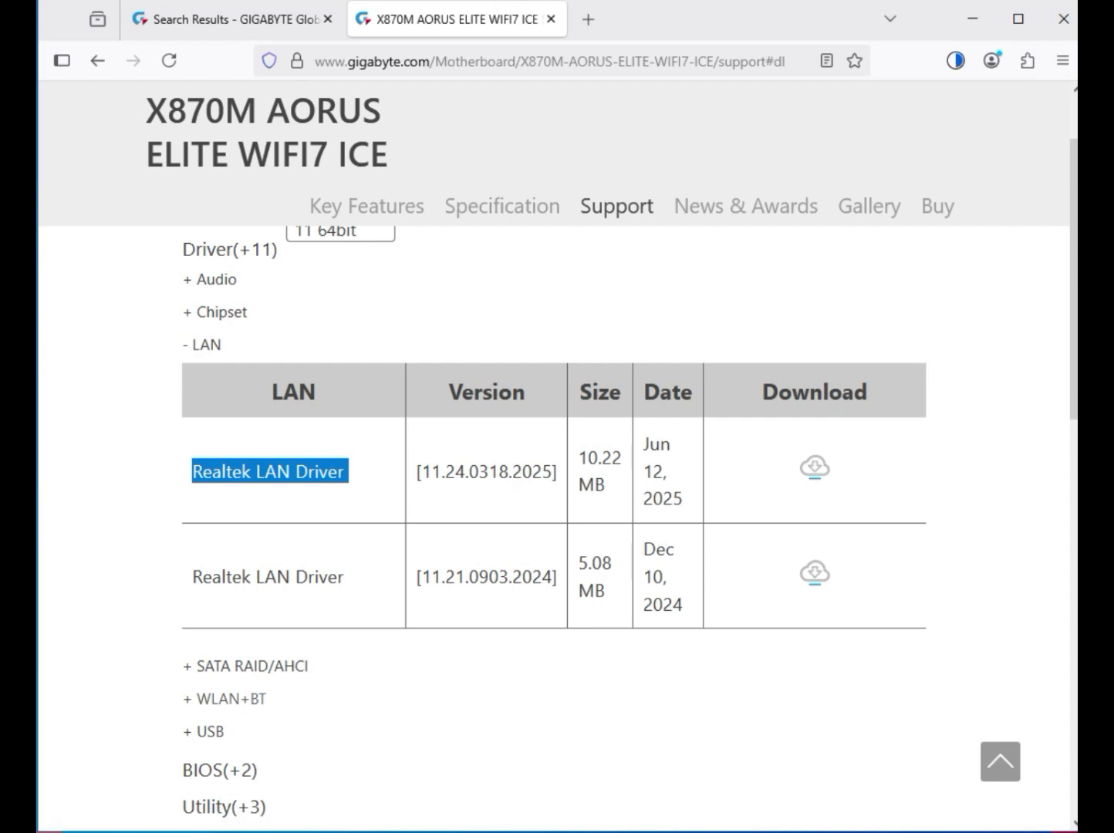
Expand the WLAN+BT drivers and download both the Realtek WIFI Driver and the Realtek Bluetooth driver
click(224, 699)
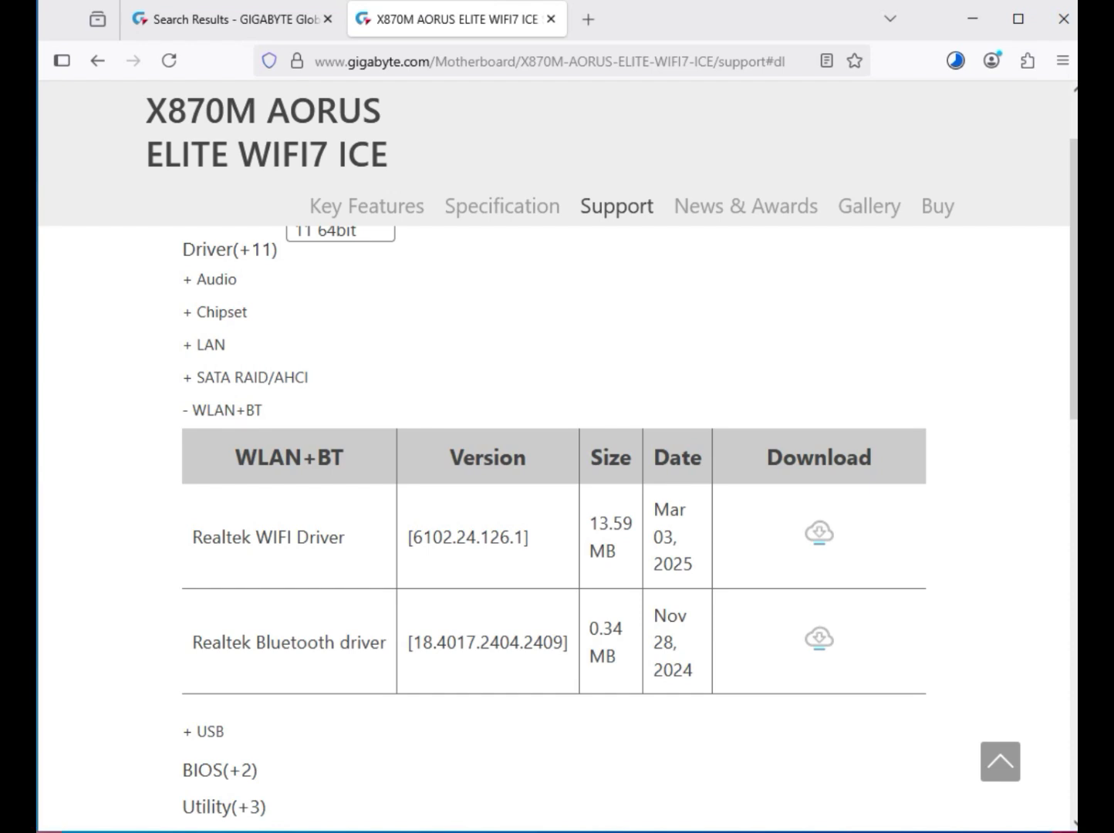
click(819, 532)
drag(256, 537, 345, 537)
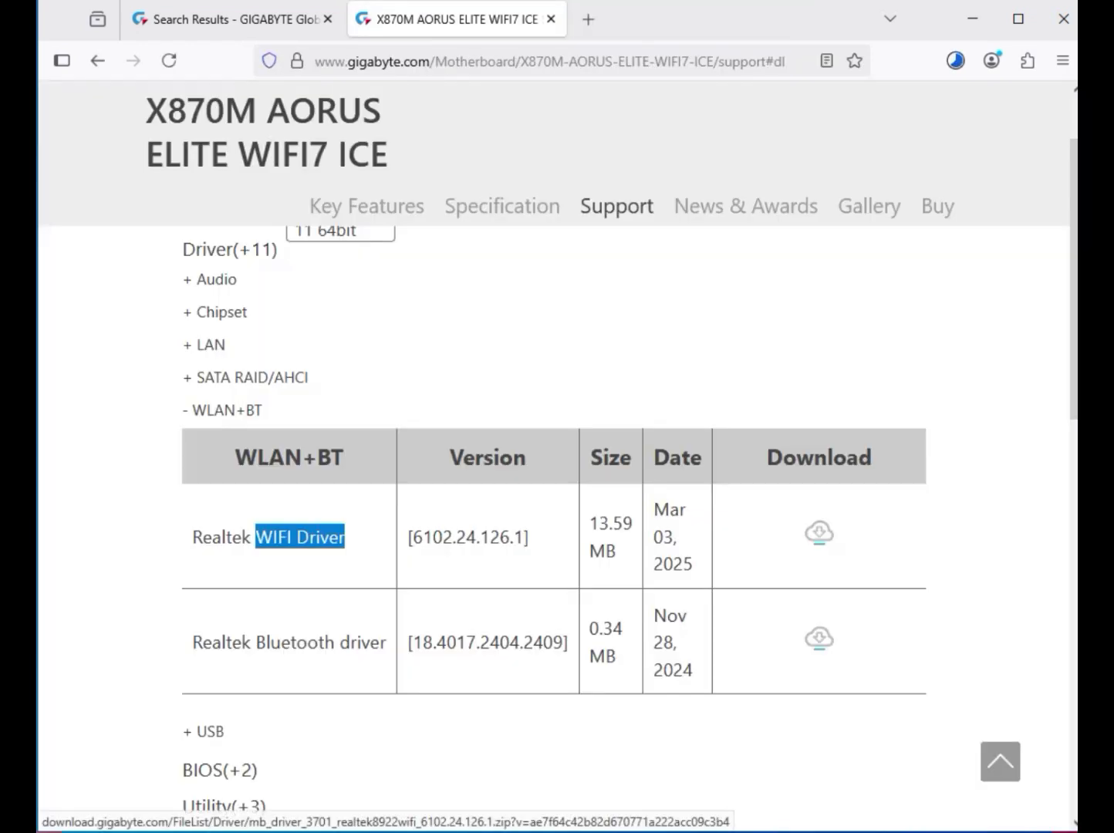
drag(266, 641, 391, 642)
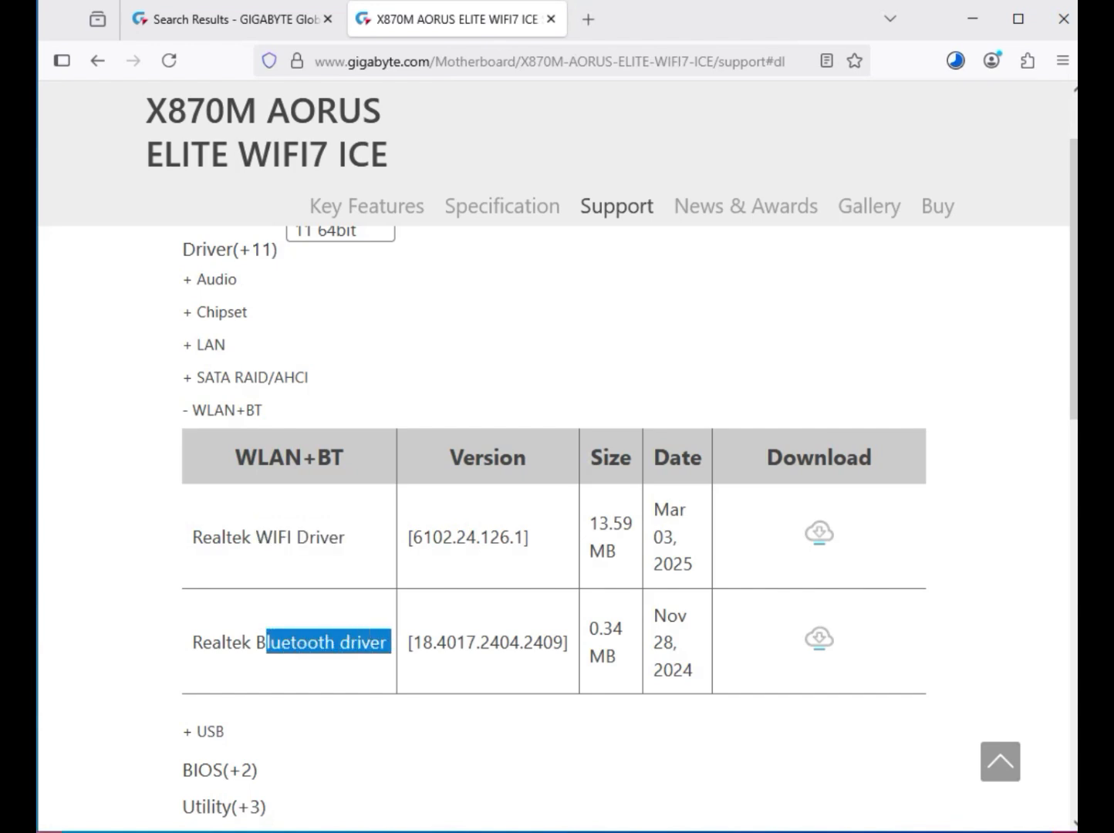
click(819, 638)
Expand the USB drivers and highlight the ITE USB driver entry
click(208, 731)
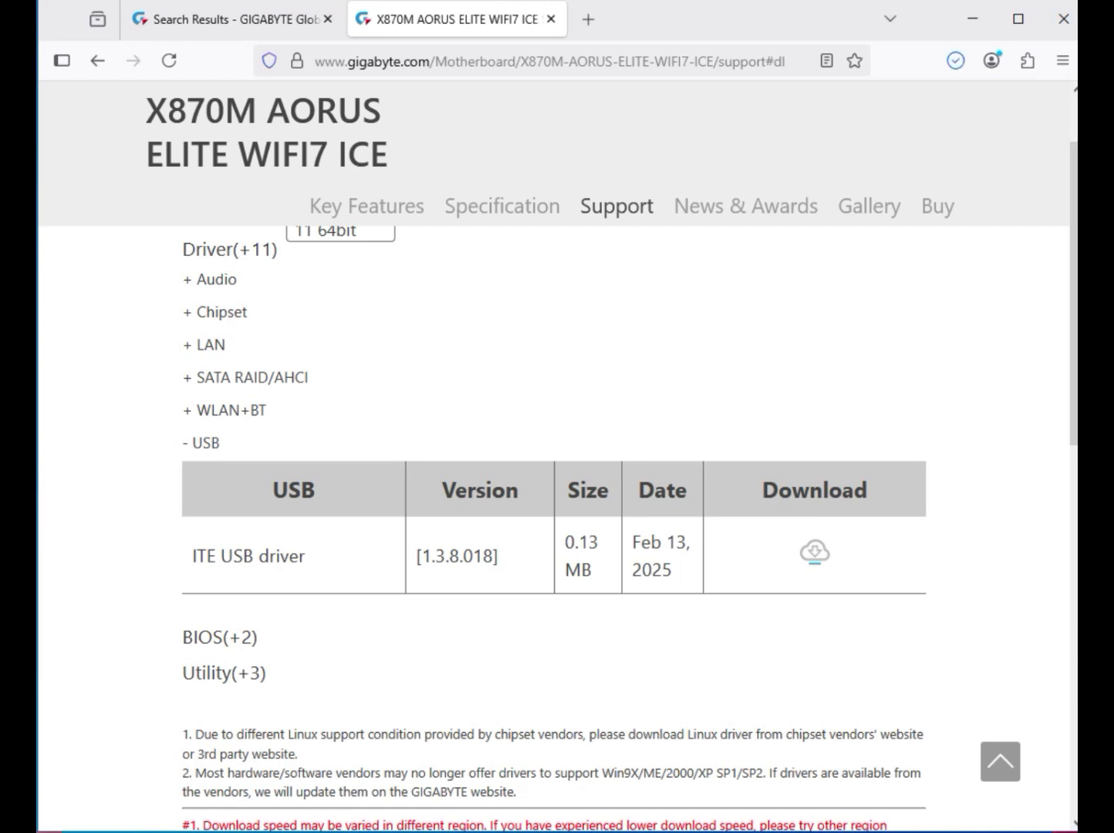
drag(220, 556, 310, 556)
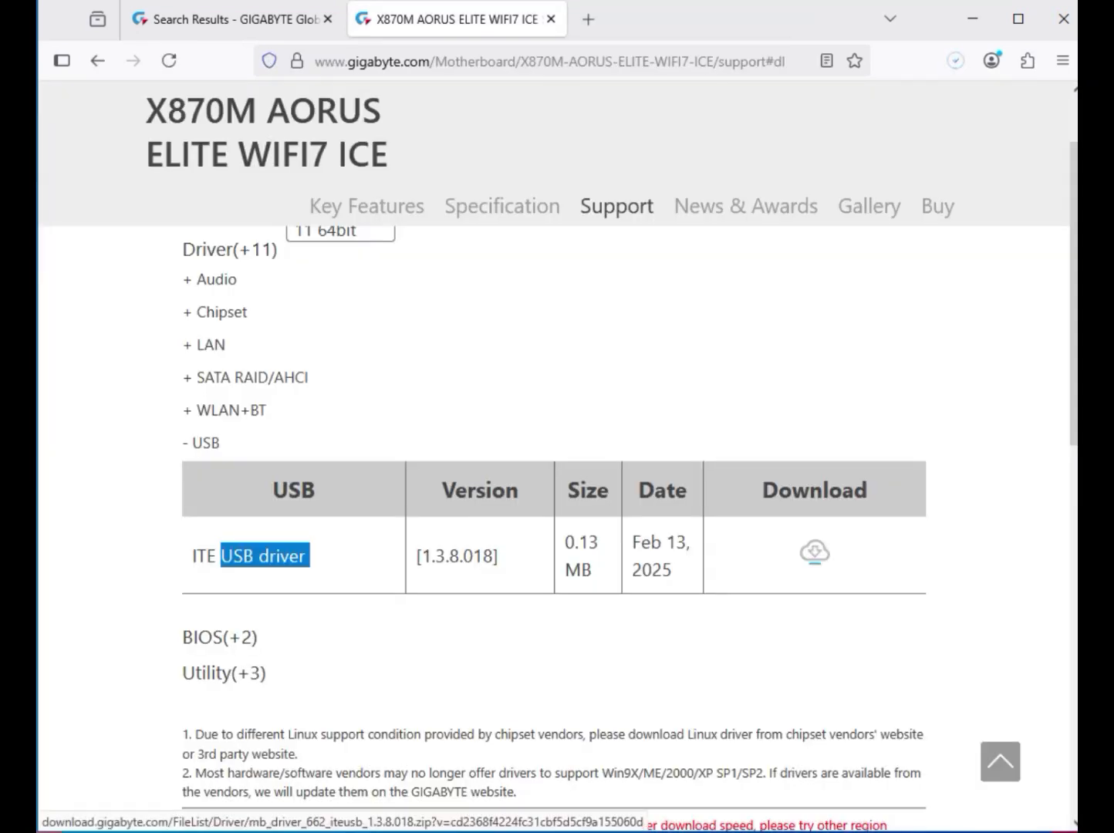
Go to the browser's downloads and review the driver files in the Downloads folder in File Explorer
click(954, 60)
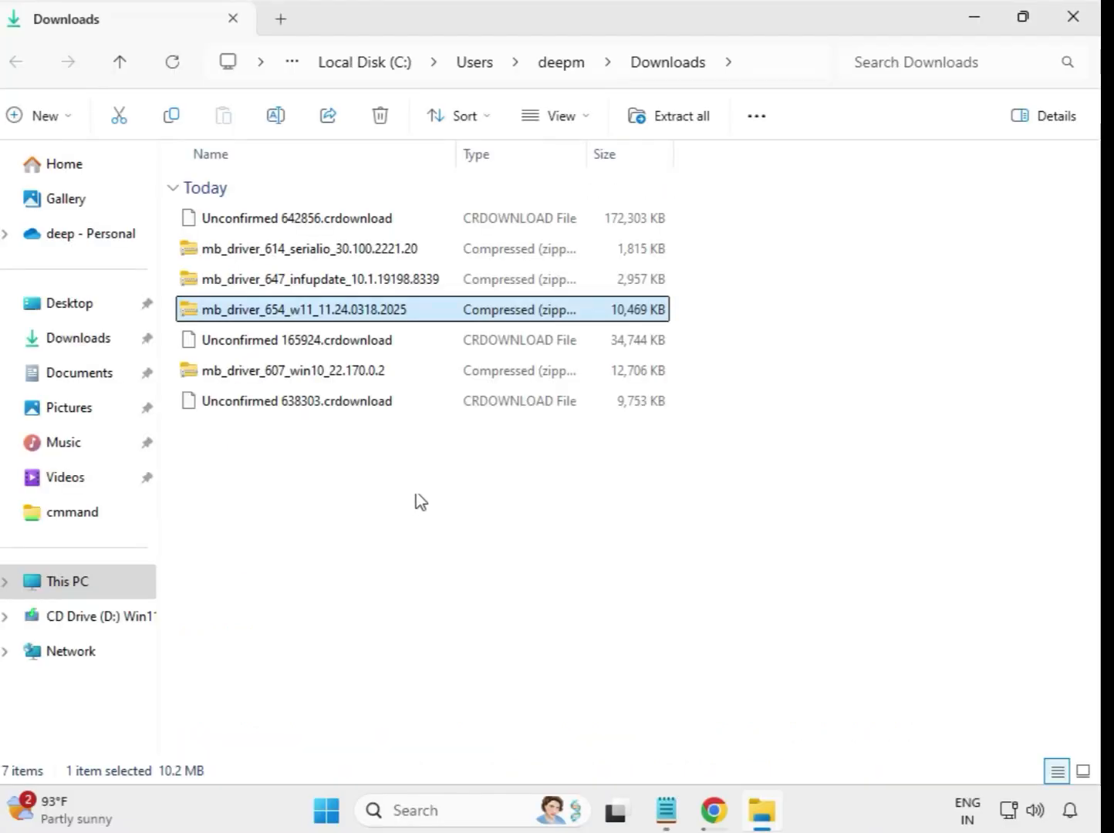
drag(415, 495, 384, 216)
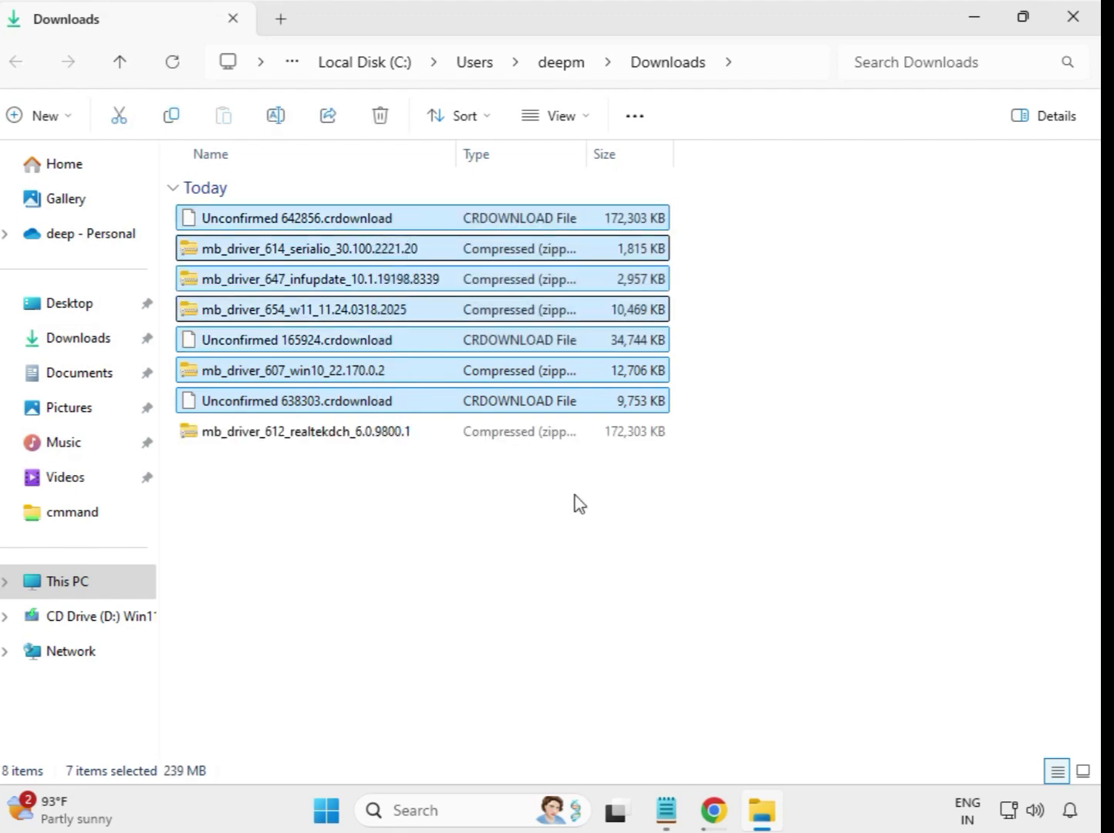
click(592, 509)
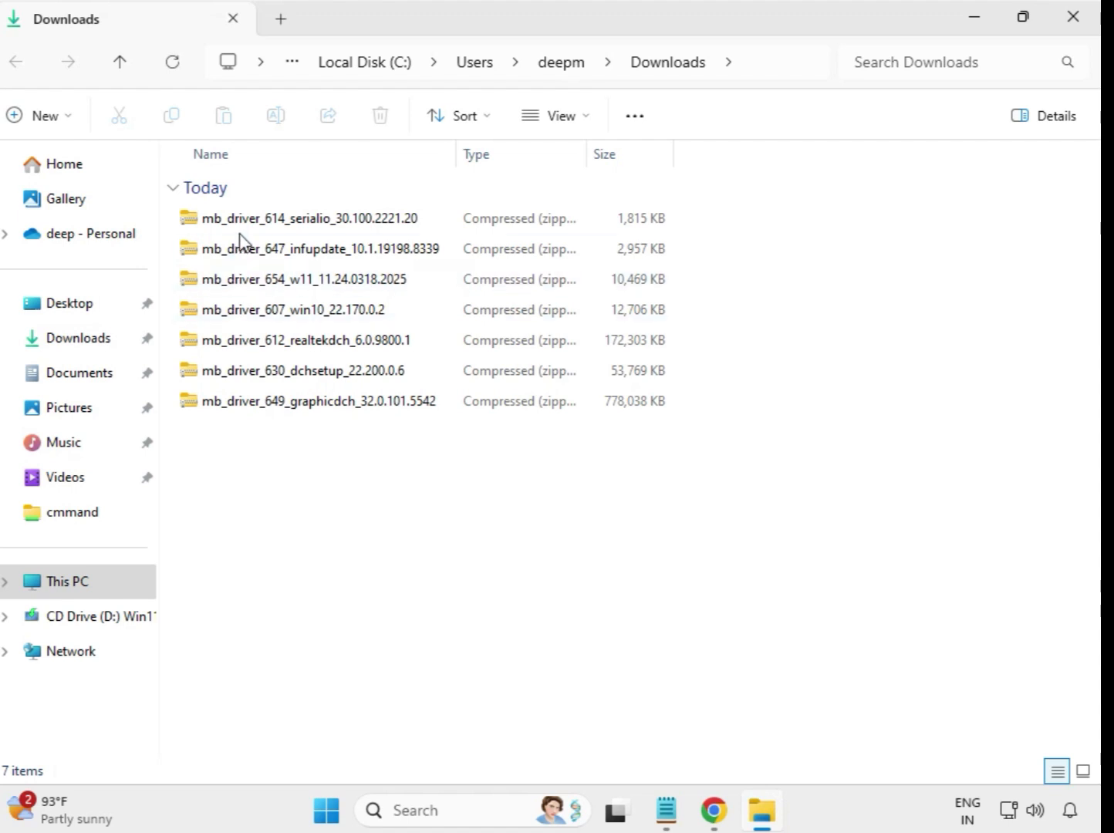
Extract the mb_driver_614_serialio_30.100.2221.20 archive into its own folder in Downloads and close the extracted folder's window
click(287, 229)
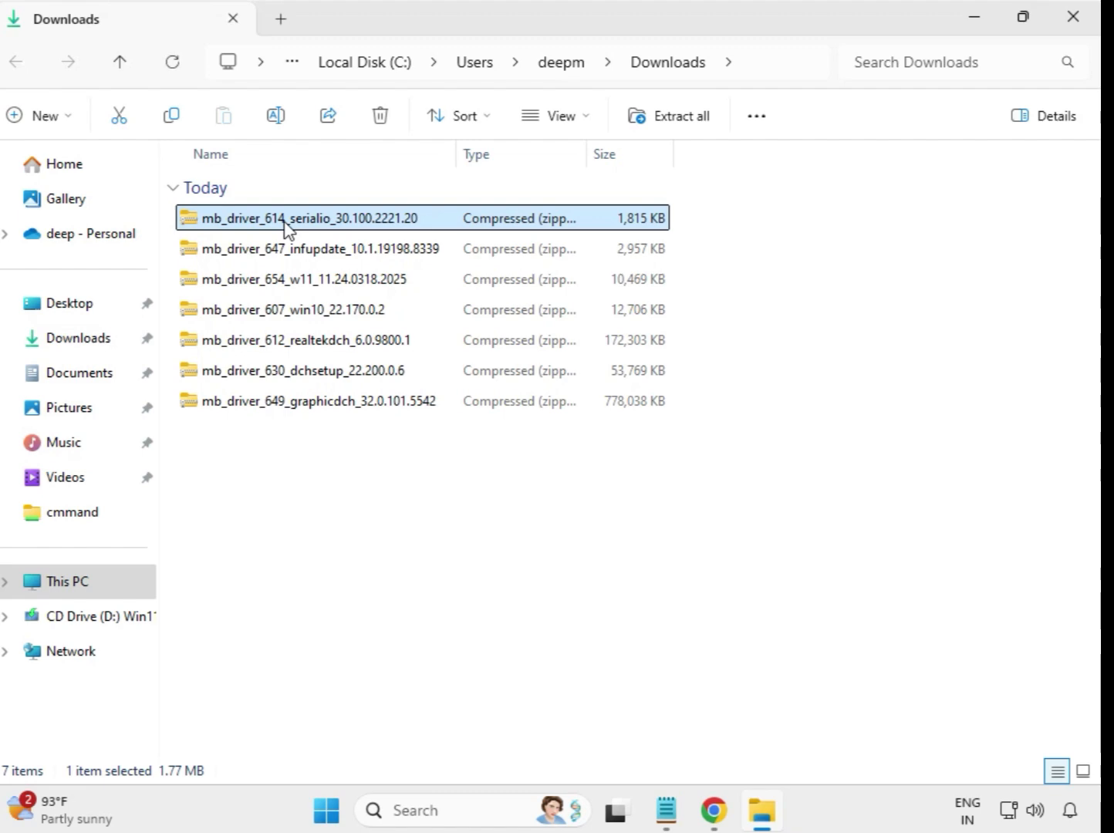
right_click(287, 227)
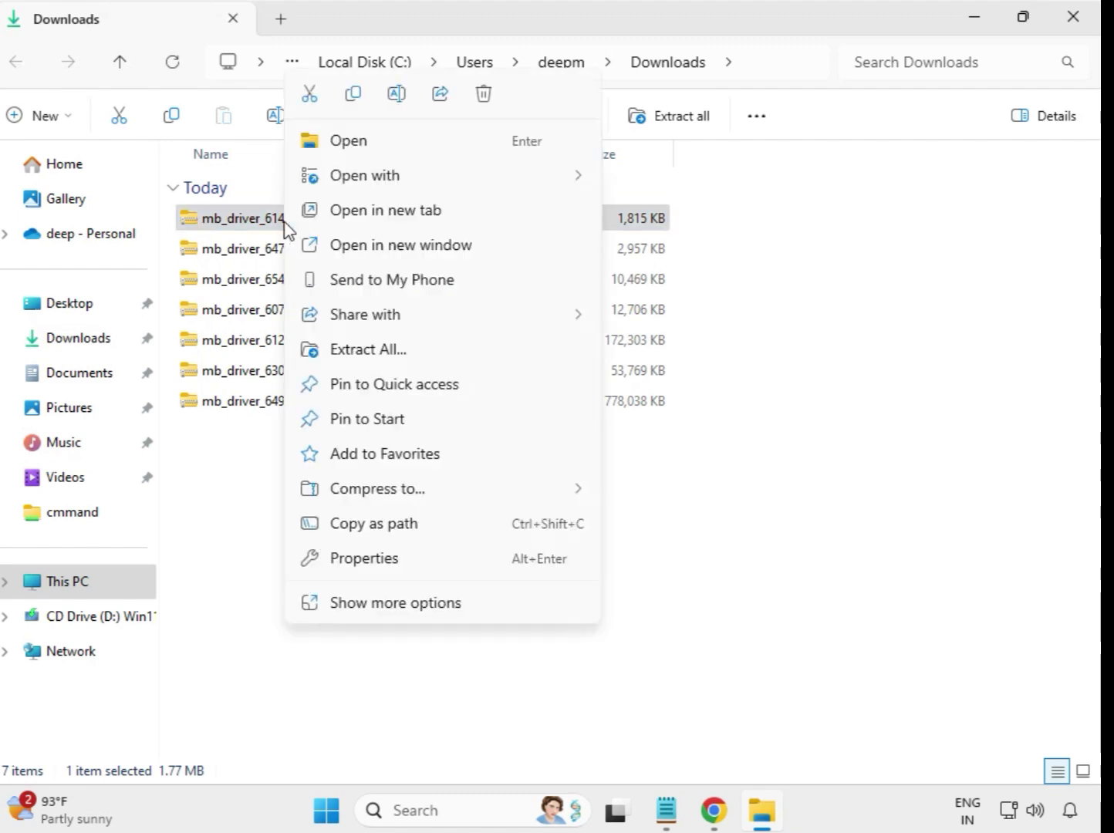
click(374, 351)
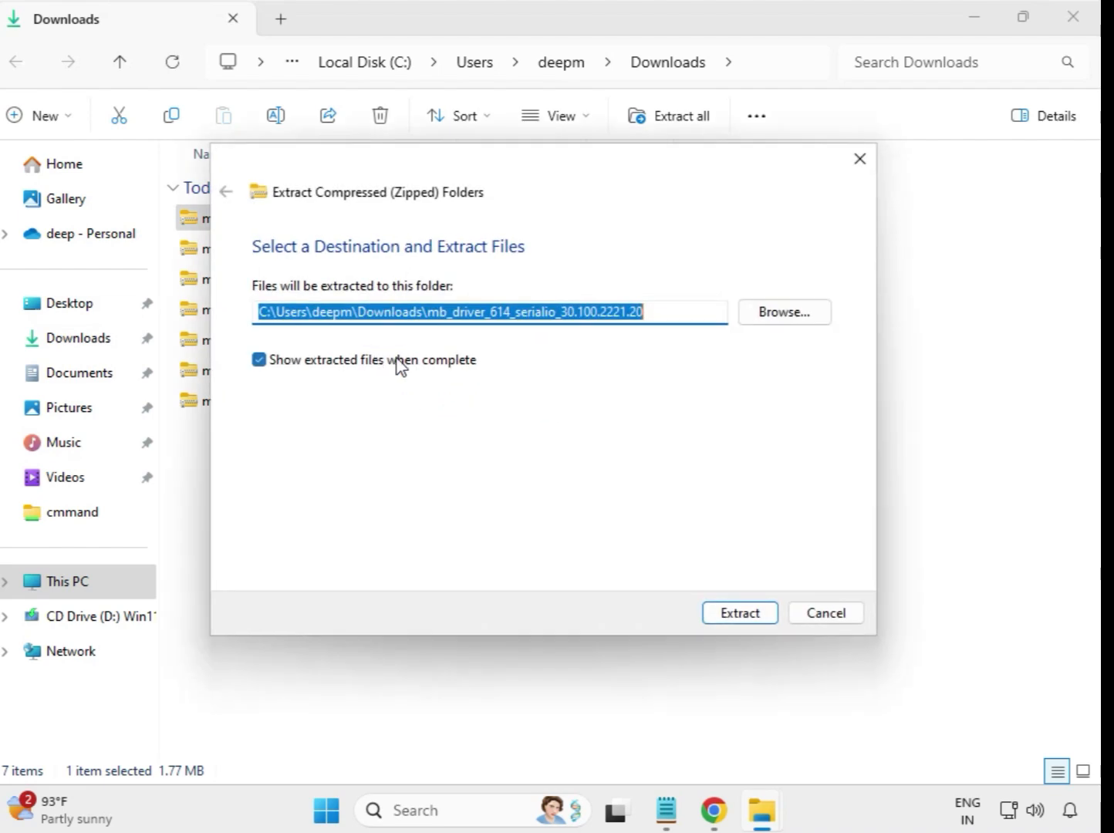
click(751, 615)
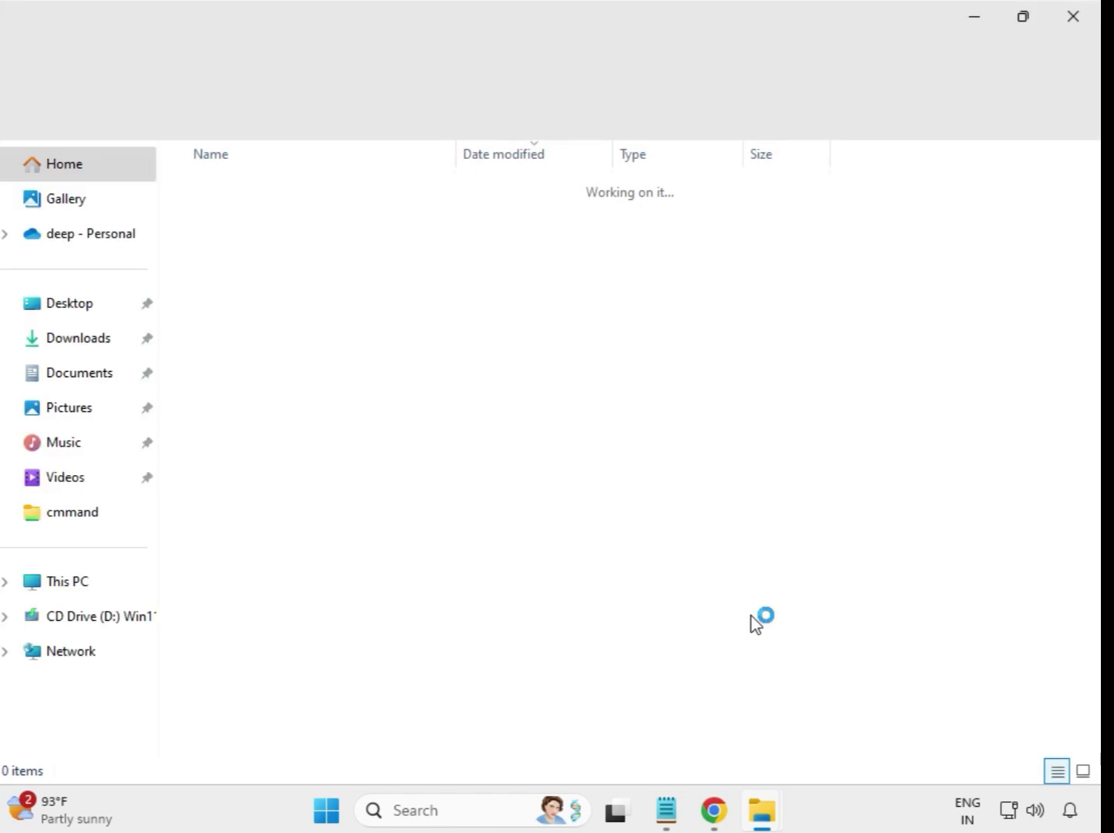
click(1073, 23)
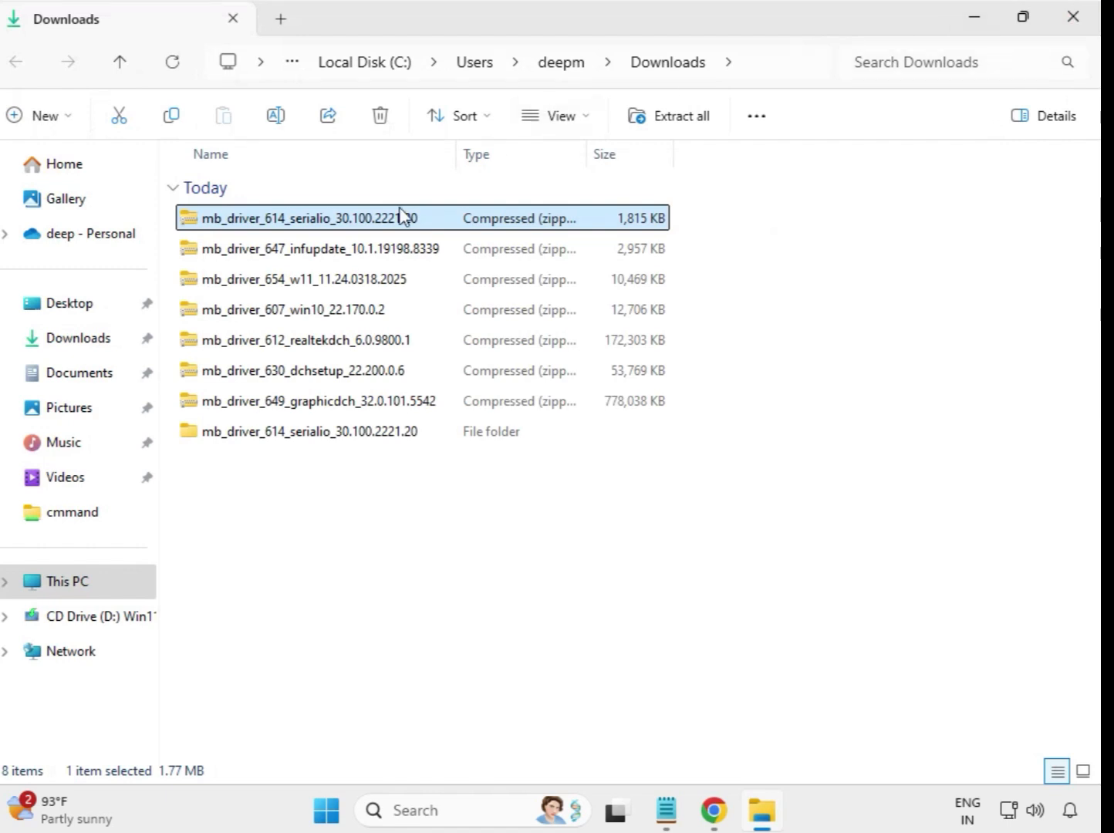
click(296, 443)
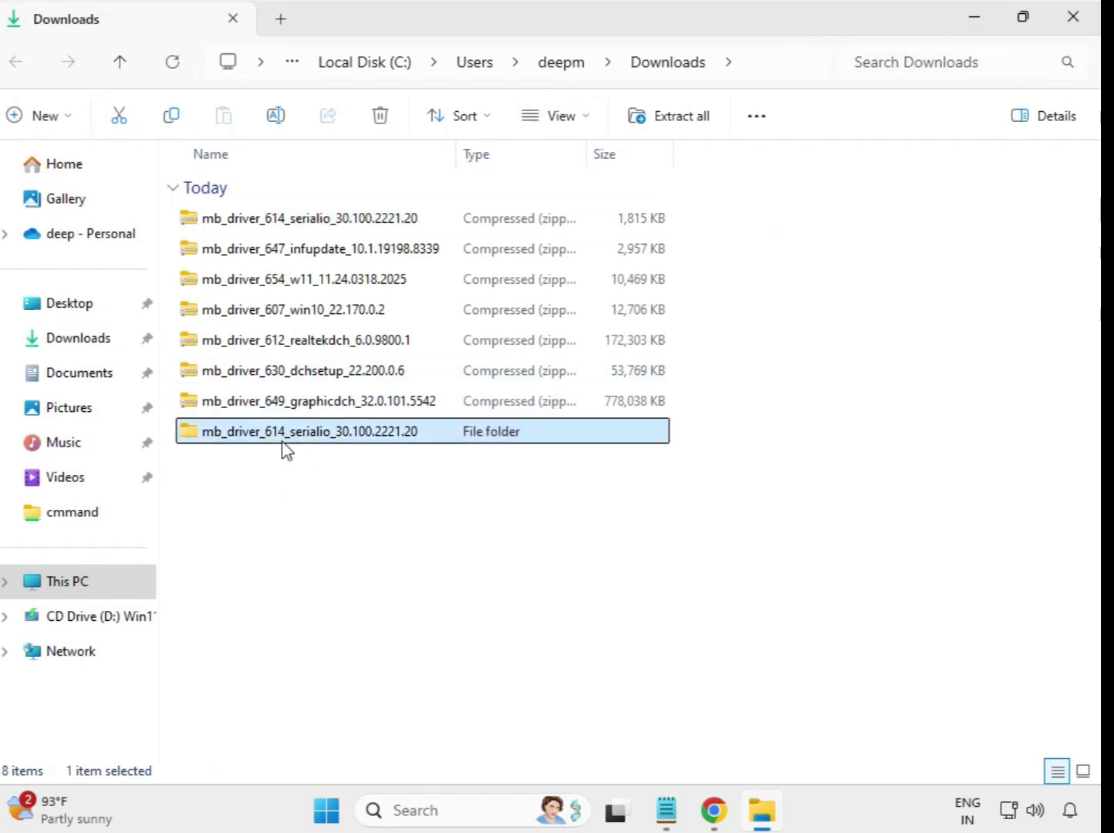
Extract the mb_driver_647_infupdate_10.1.19198.8339 archive into its own folder in Downloads and close the extracted folder's window
click(292, 259)
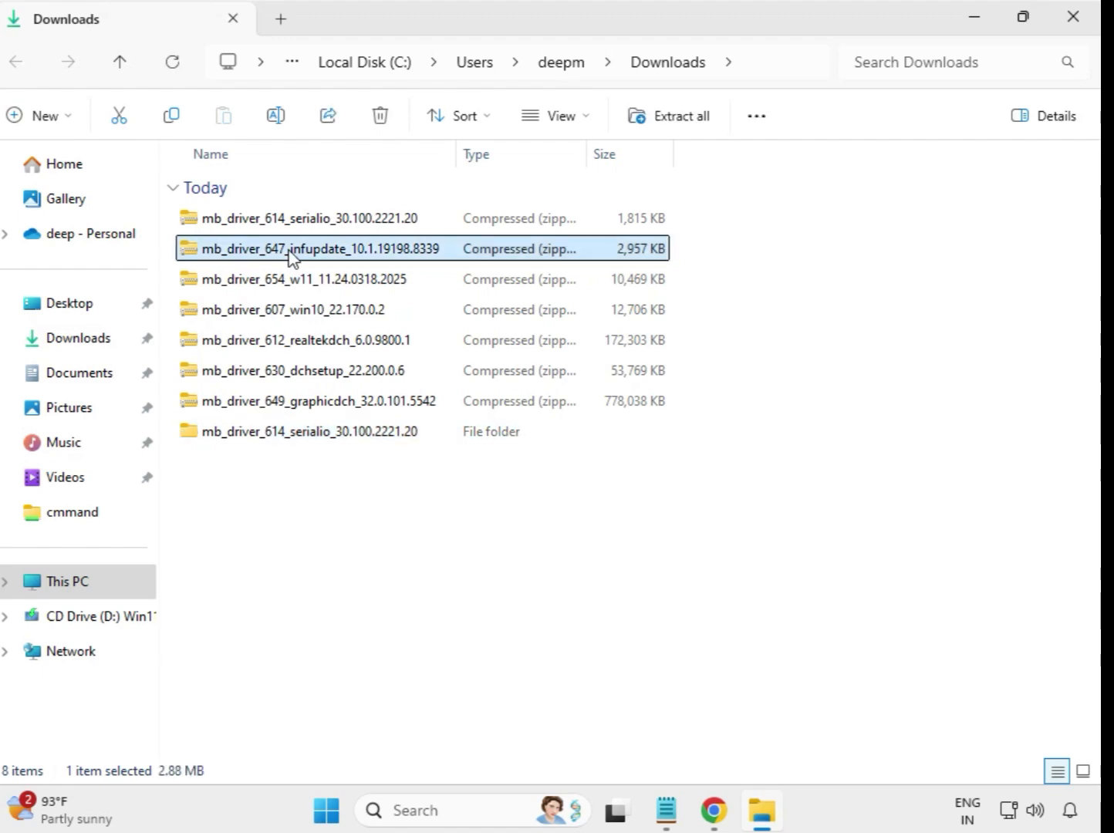
right_click(291, 259)
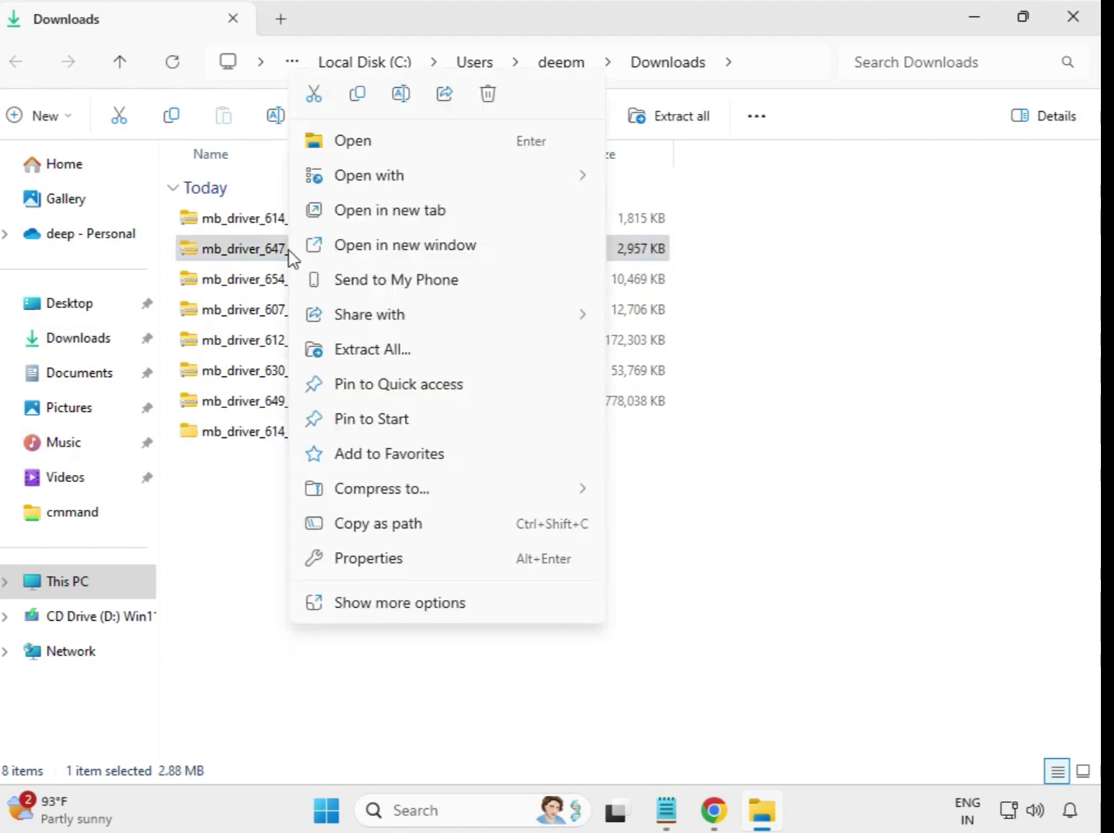
click(377, 359)
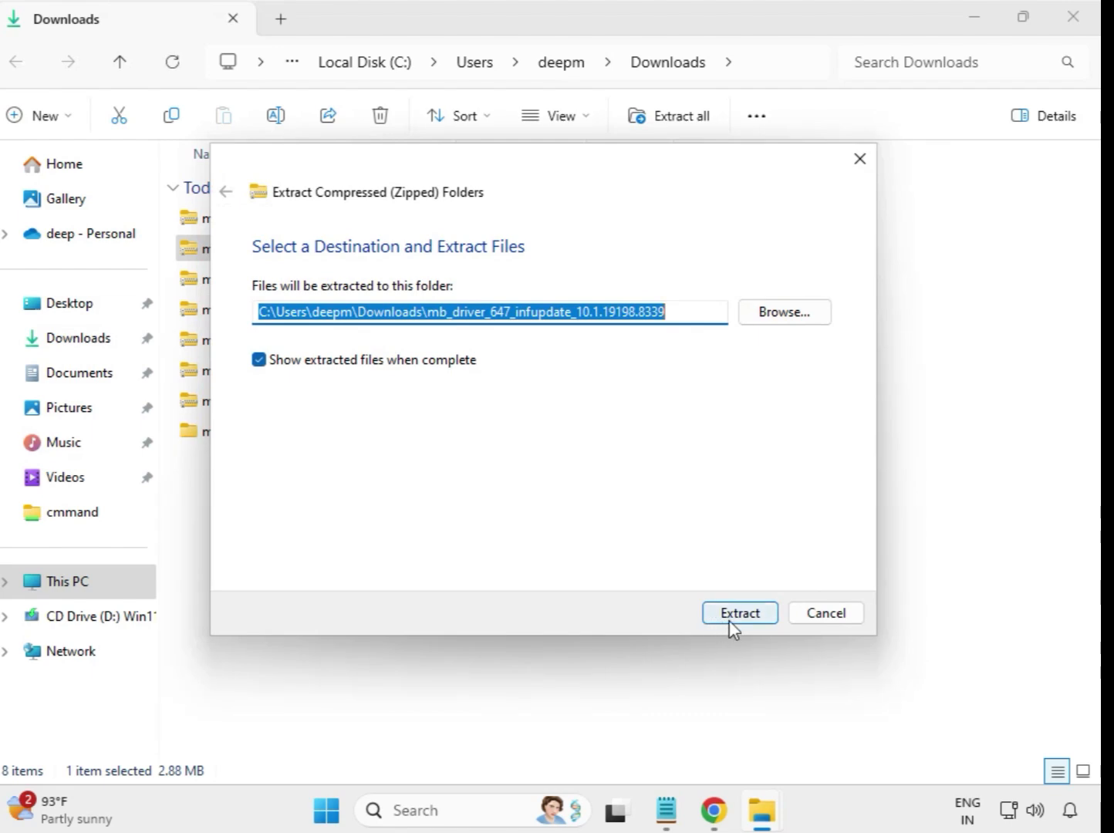
click(739, 613)
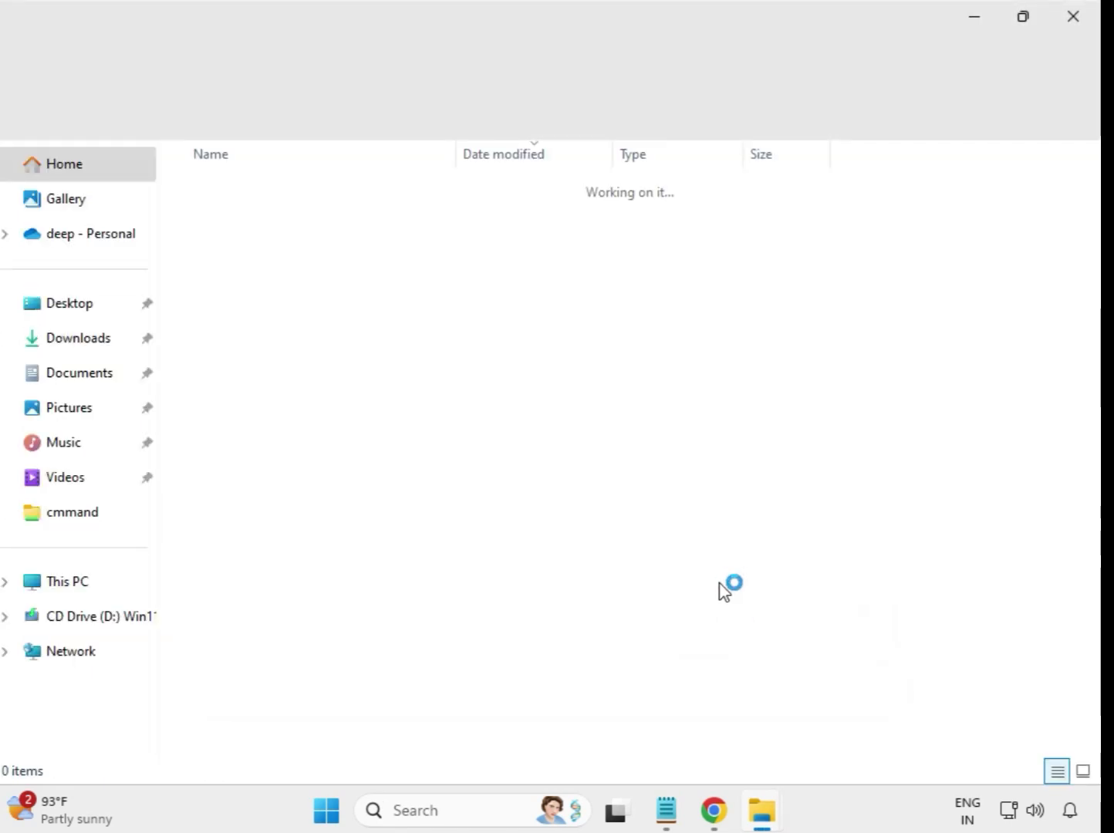
click(1070, 18)
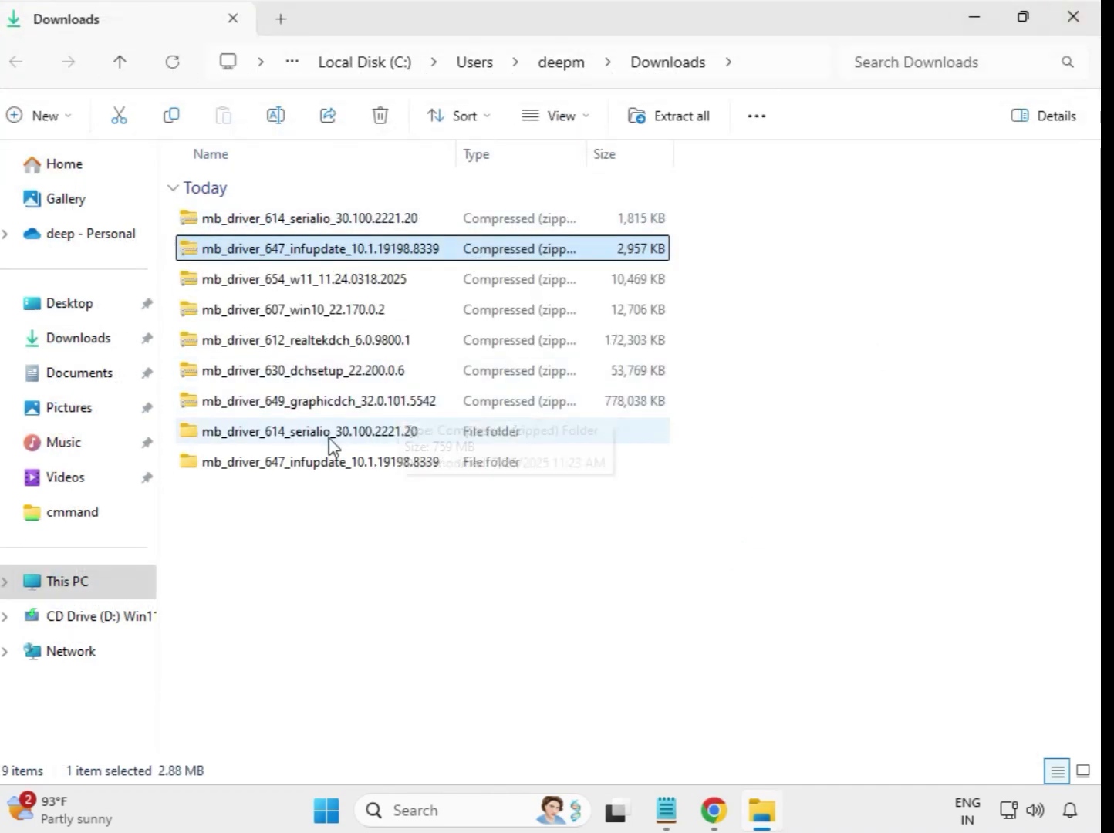
Extract the mb_driver_654_w11_11.24.0318.2025 archive into its own folder in Downloads and close the extracted folder's window
click(285, 290)
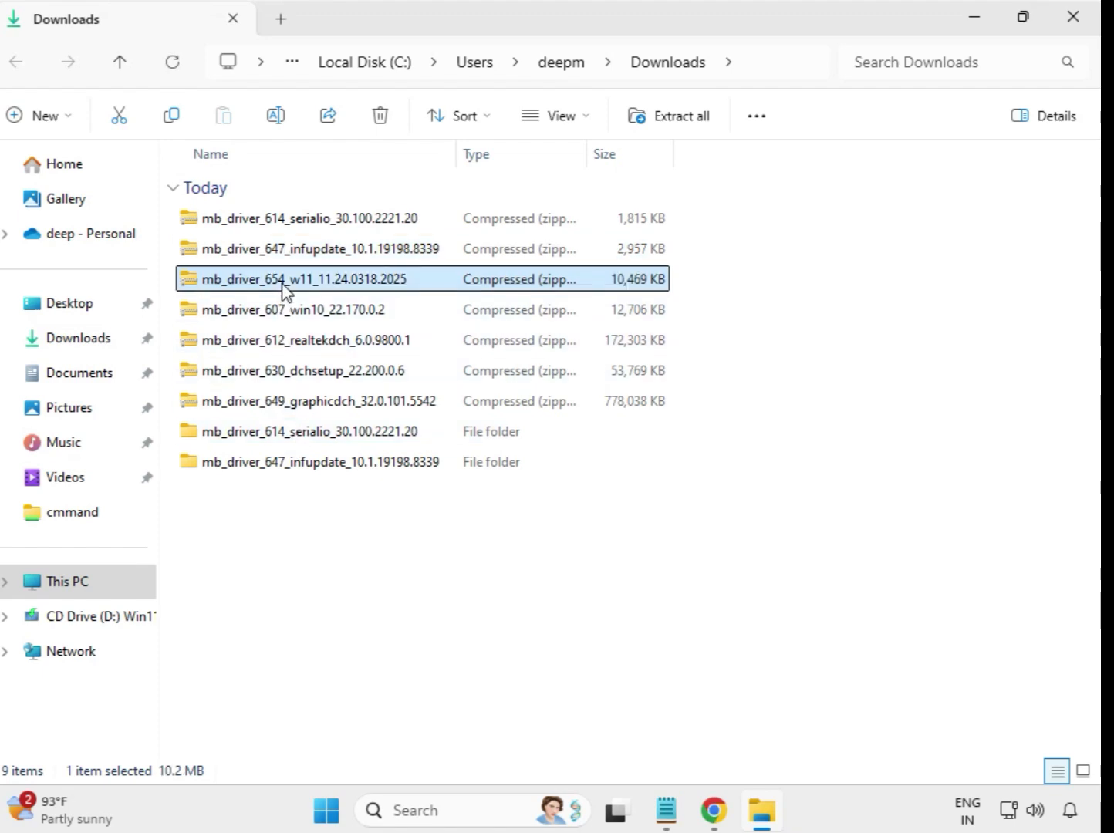
right_click(286, 292)
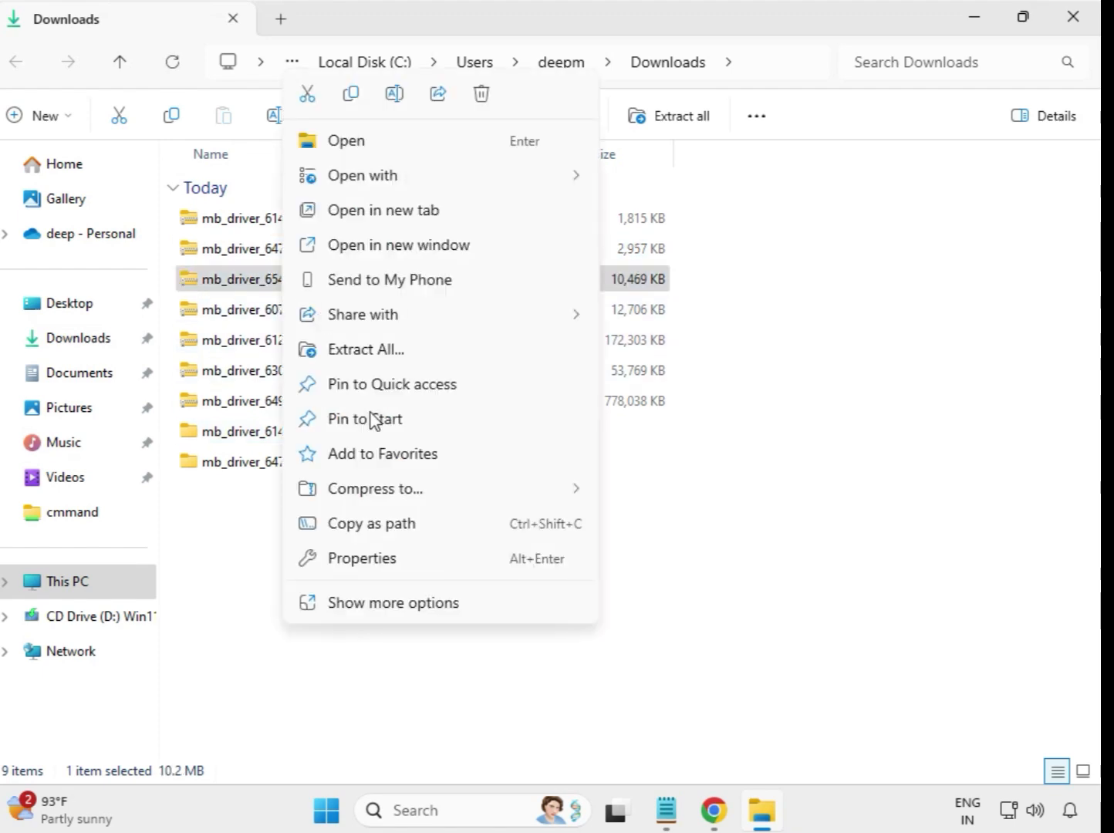
click(378, 351)
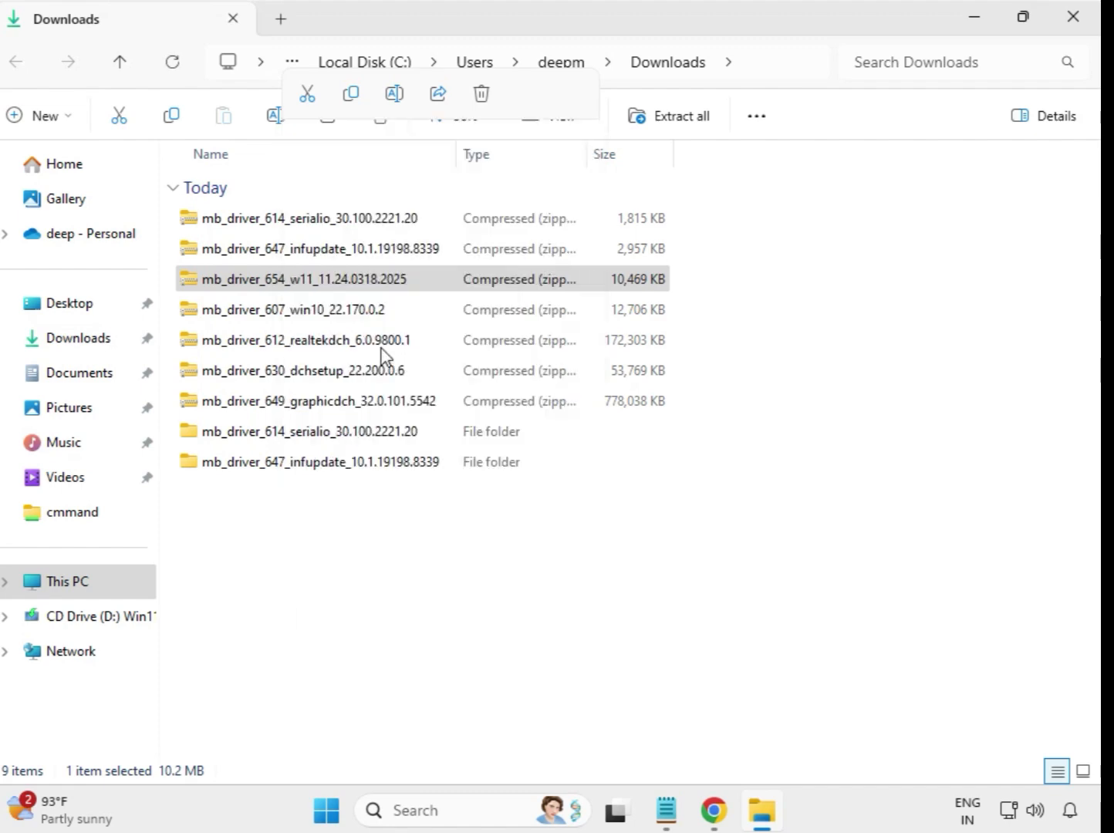
click(725, 613)
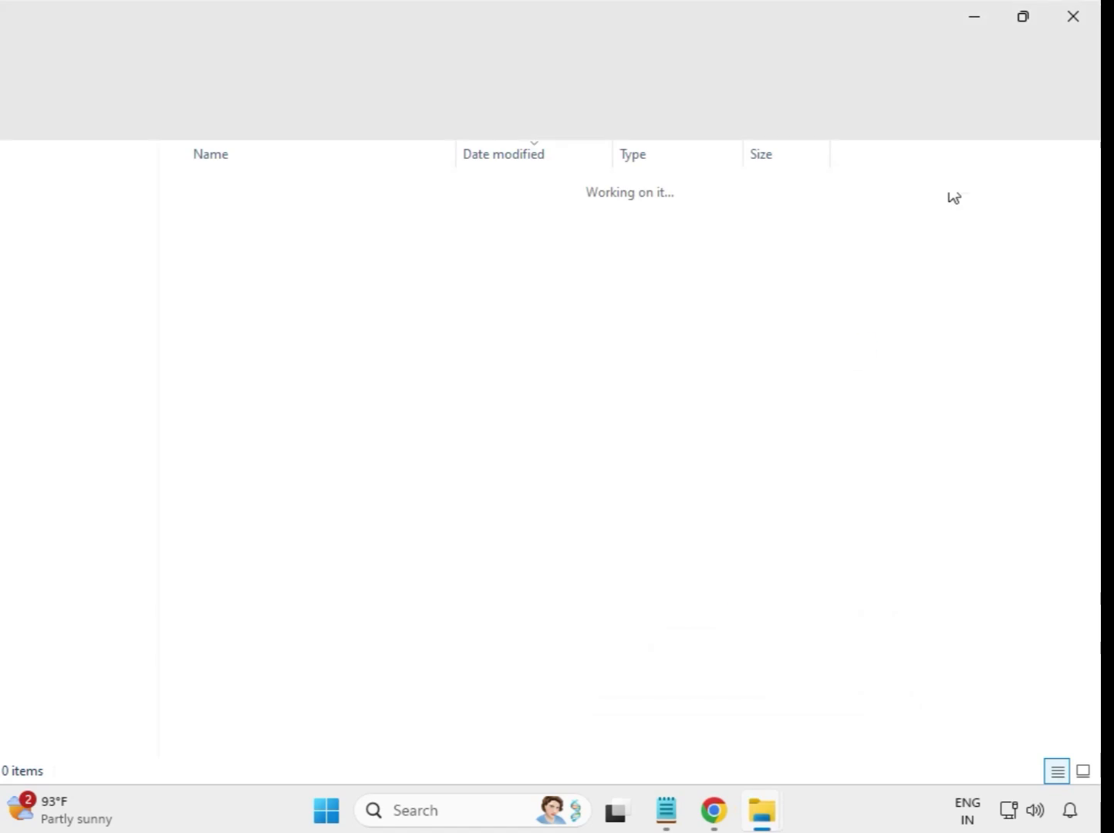
click(1078, 26)
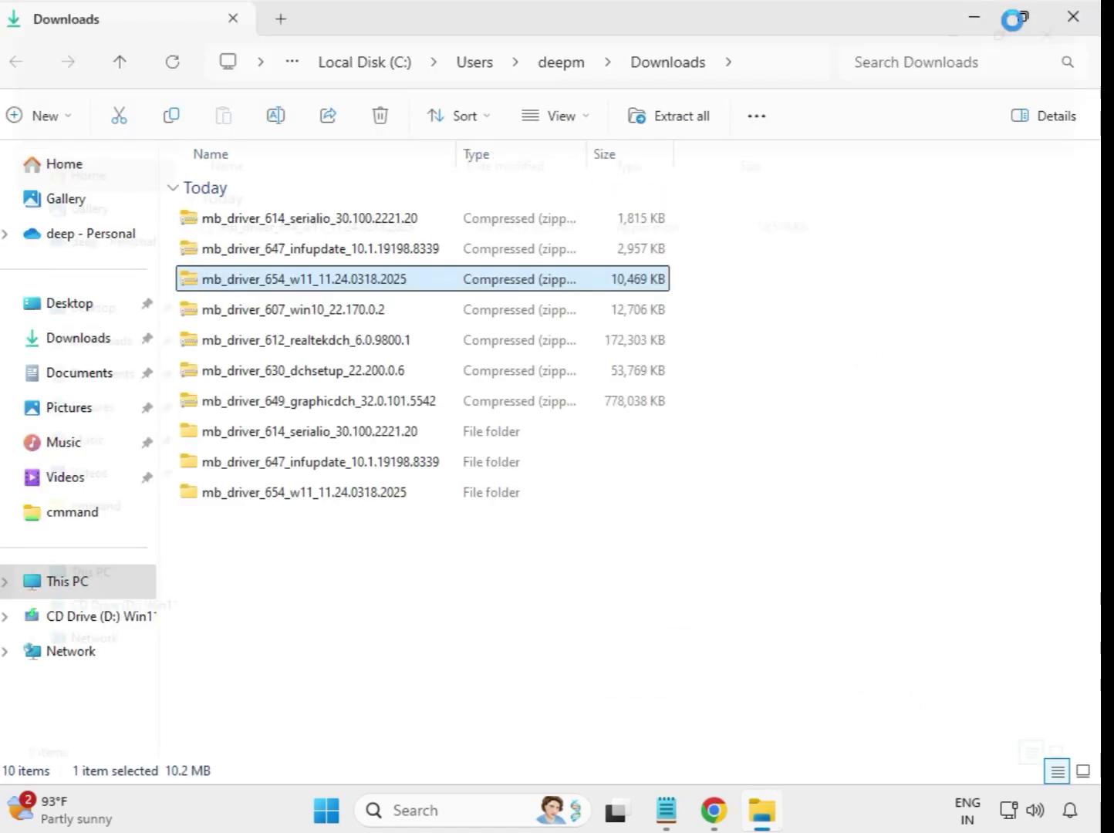
Extract the mb_driver_607_win10_22.170.0.2 archive into its own folder in Downloads and close the extracted folder's window
click(252, 315)
right_click(252, 314)
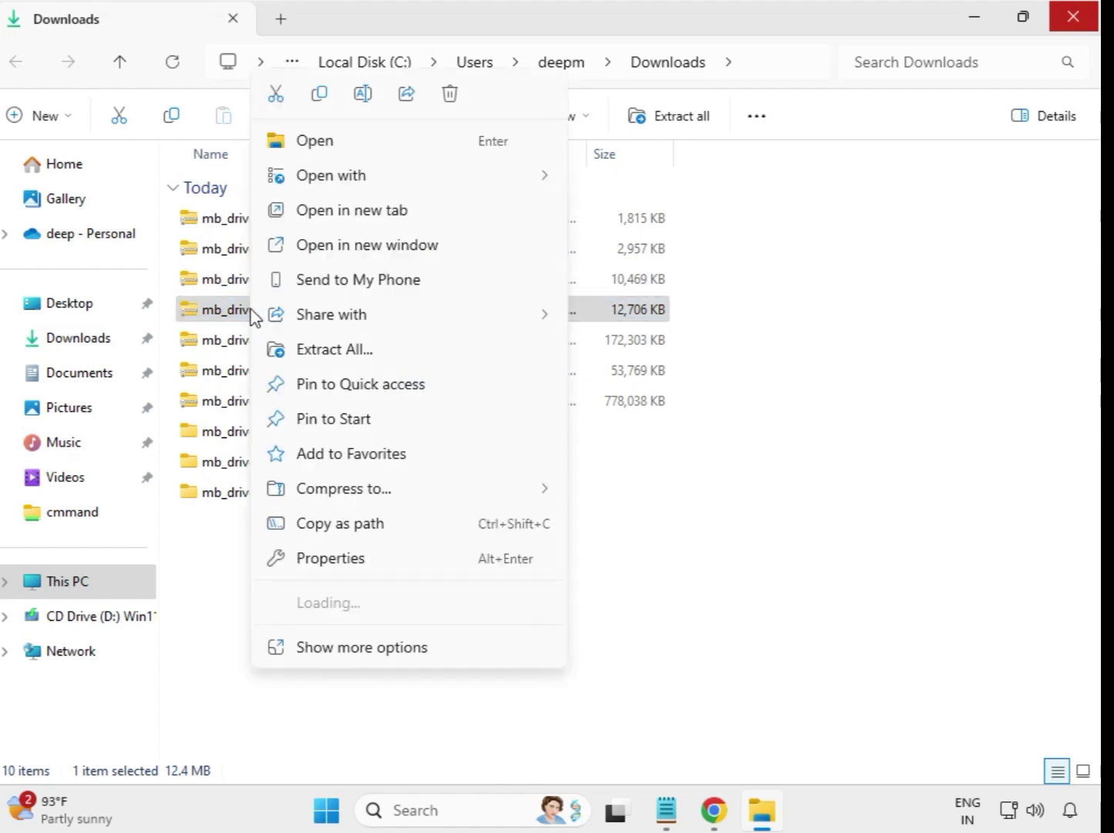
click(342, 354)
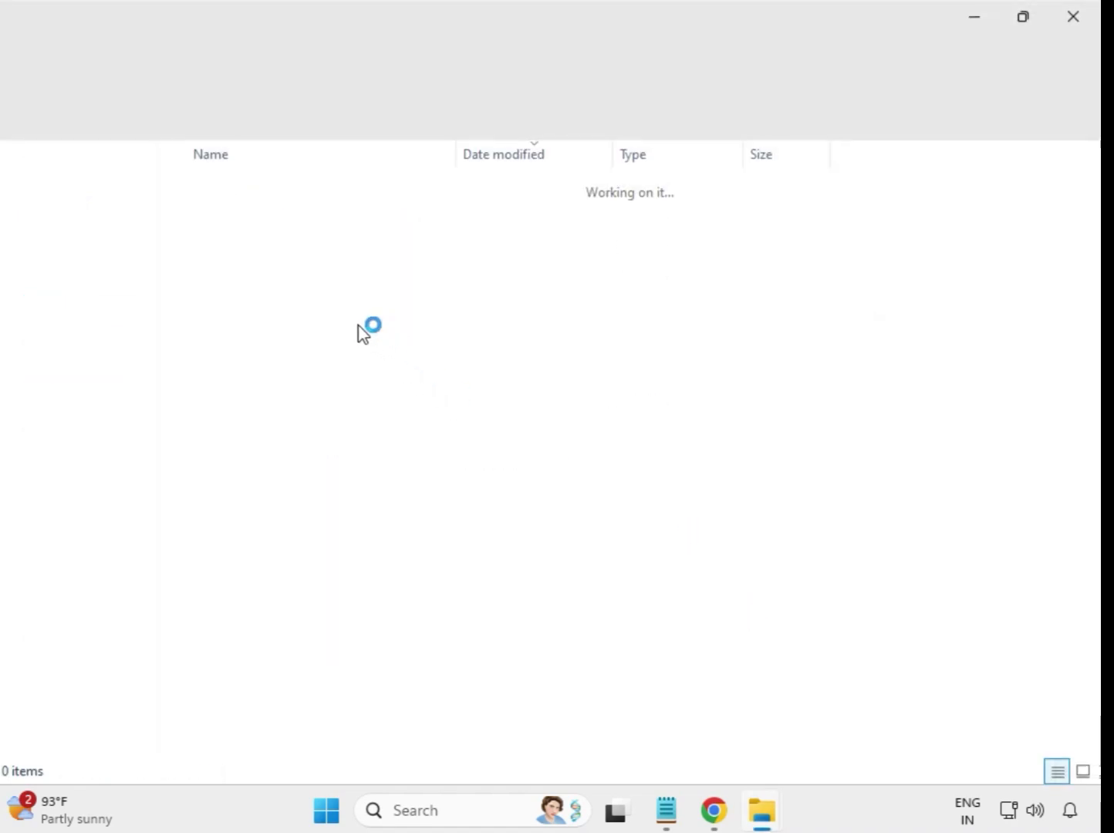
click(1086, 15)
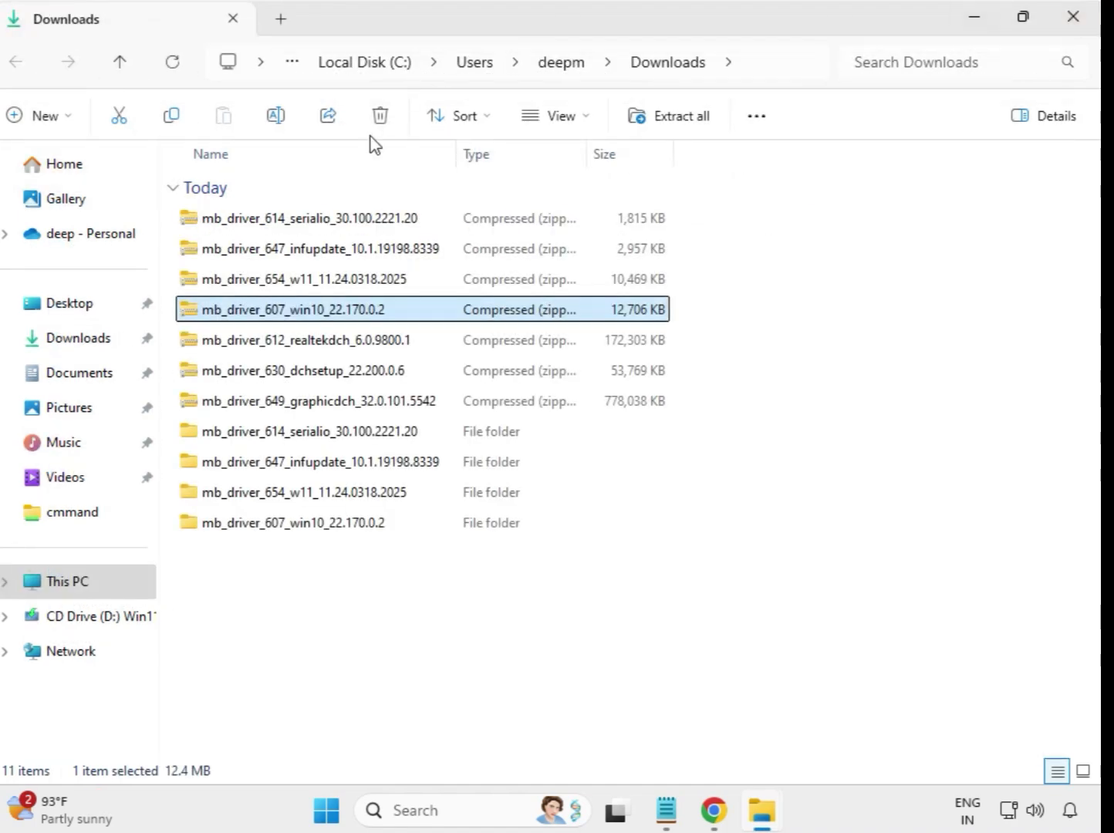
Extract the mb_driver_612_realtekdch_6.0.9800.1 archive into its own folder in Downloads and close the extracted folder's window
click(316, 352)
right_click(316, 352)
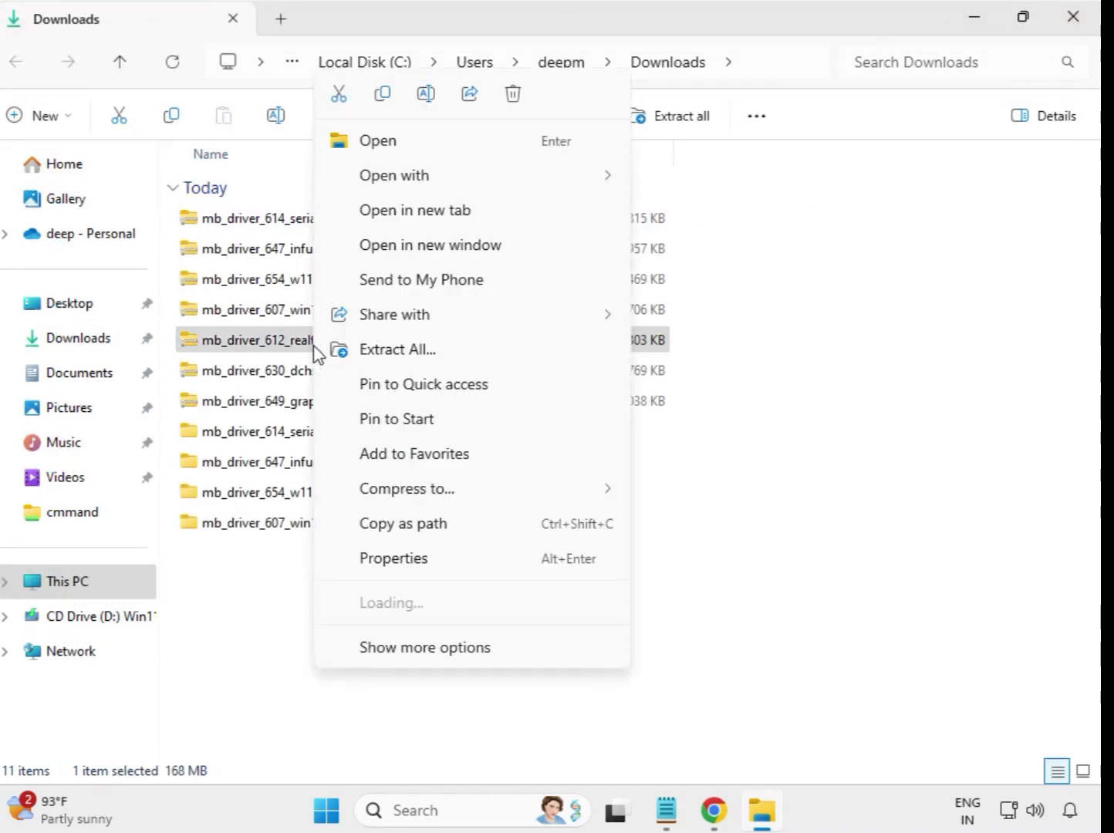
click(430, 349)
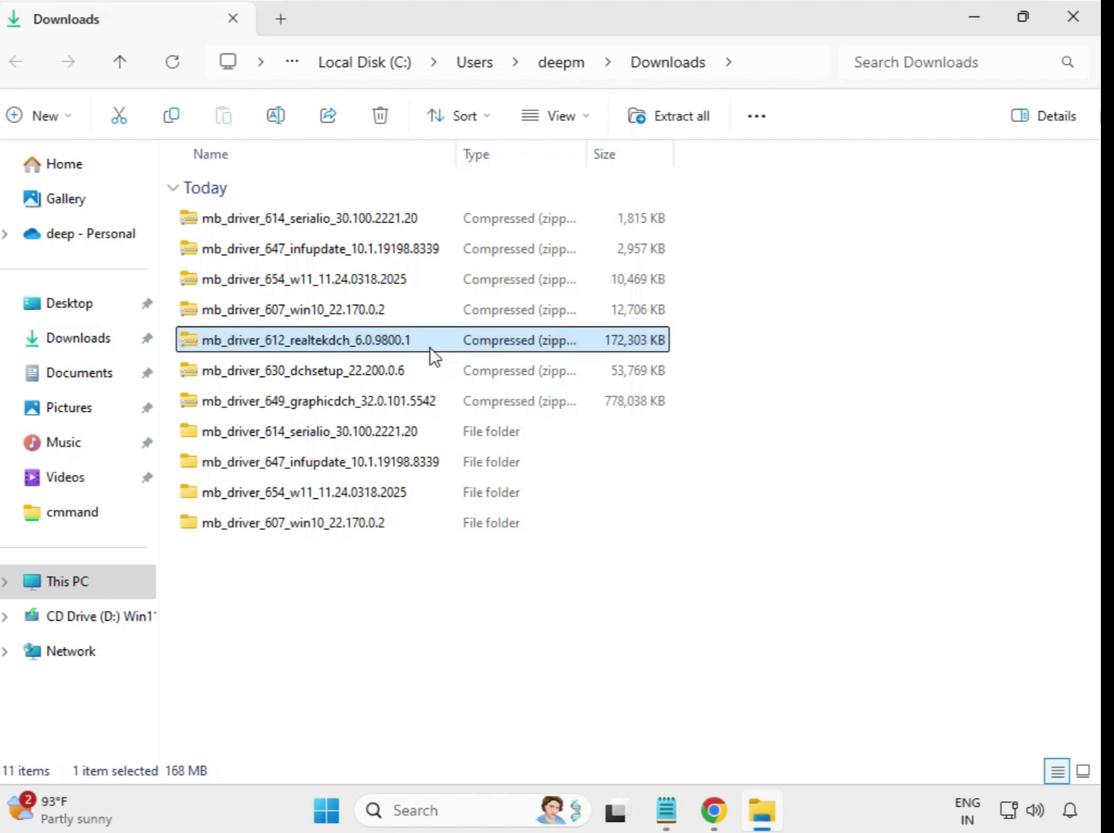
click(728, 617)
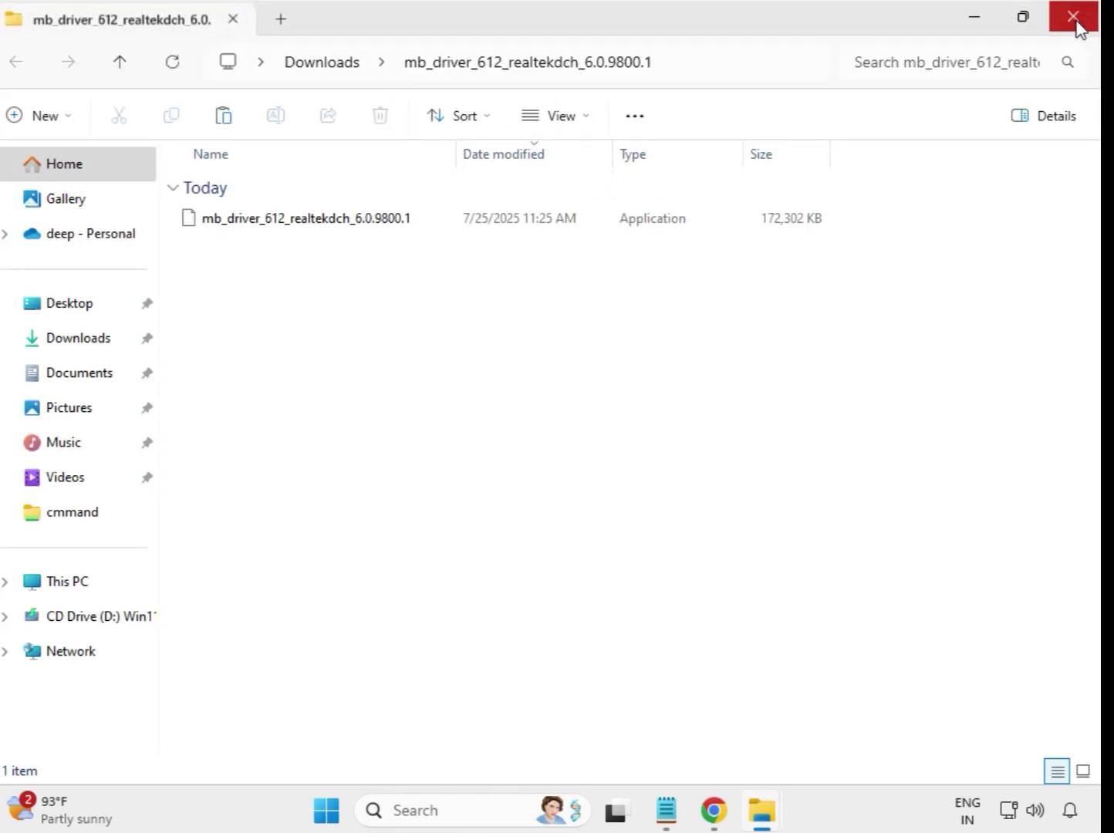
click(1079, 23)
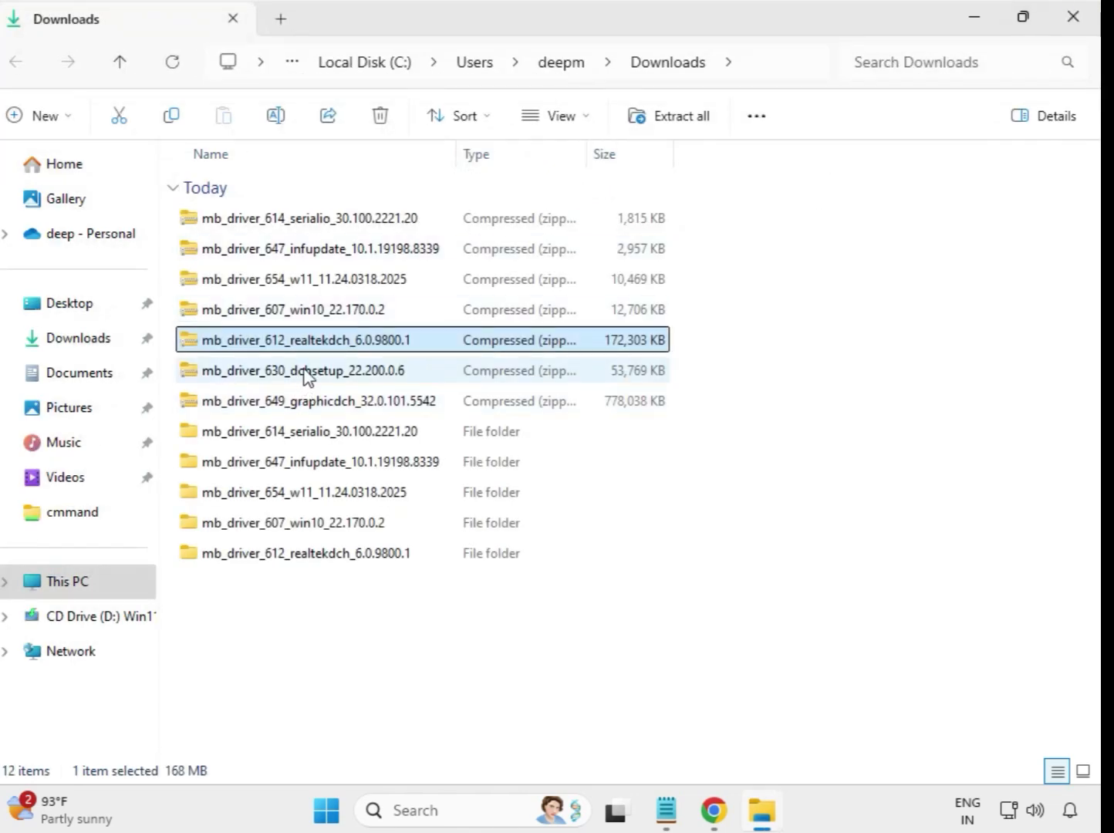
Extract the mb_driver_630_dchsetup_22.200.0.6 archive into its own folder in Downloads and close the extracted folder's window
click(308, 376)
right_click(308, 376)
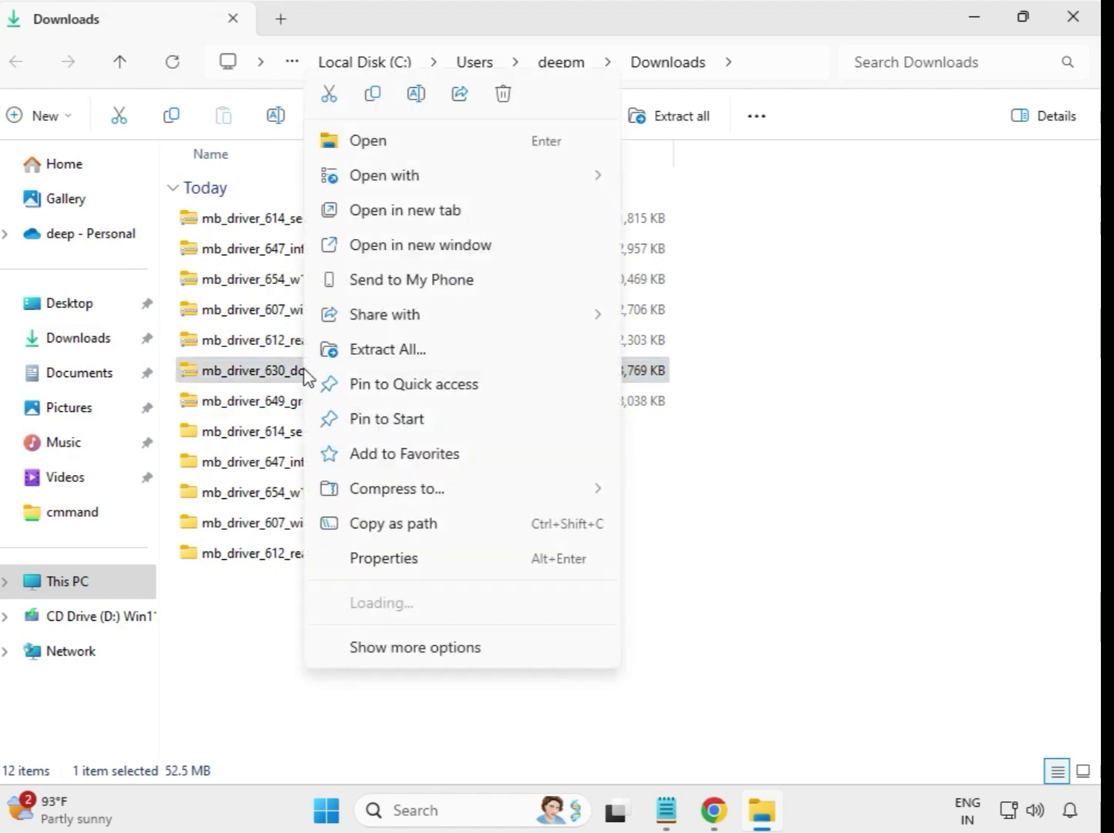
click(385, 361)
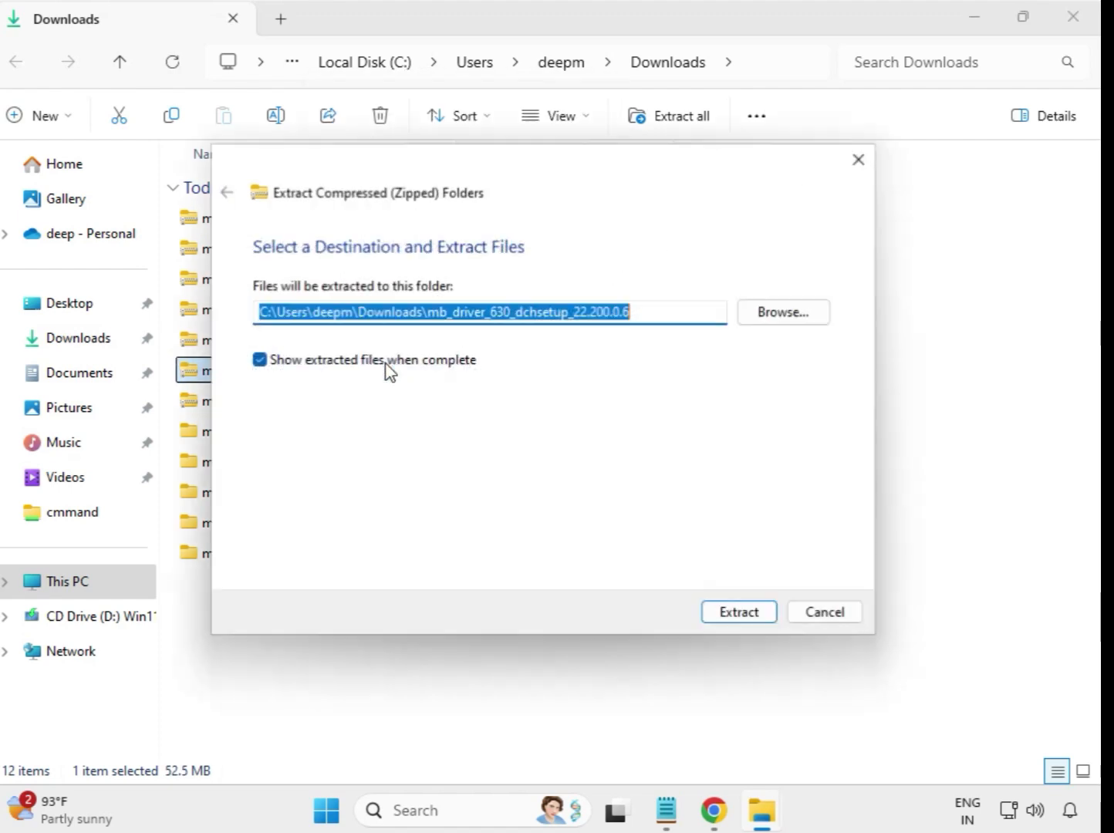
click(710, 613)
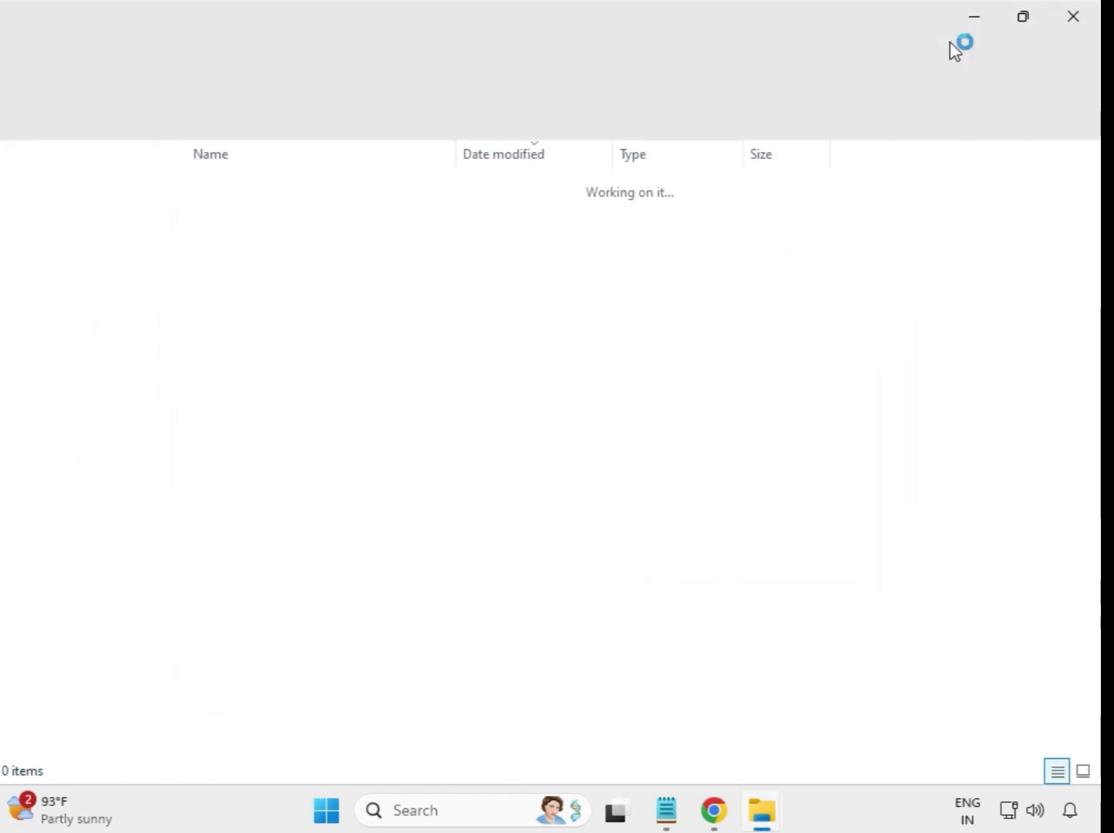
click(1072, 23)
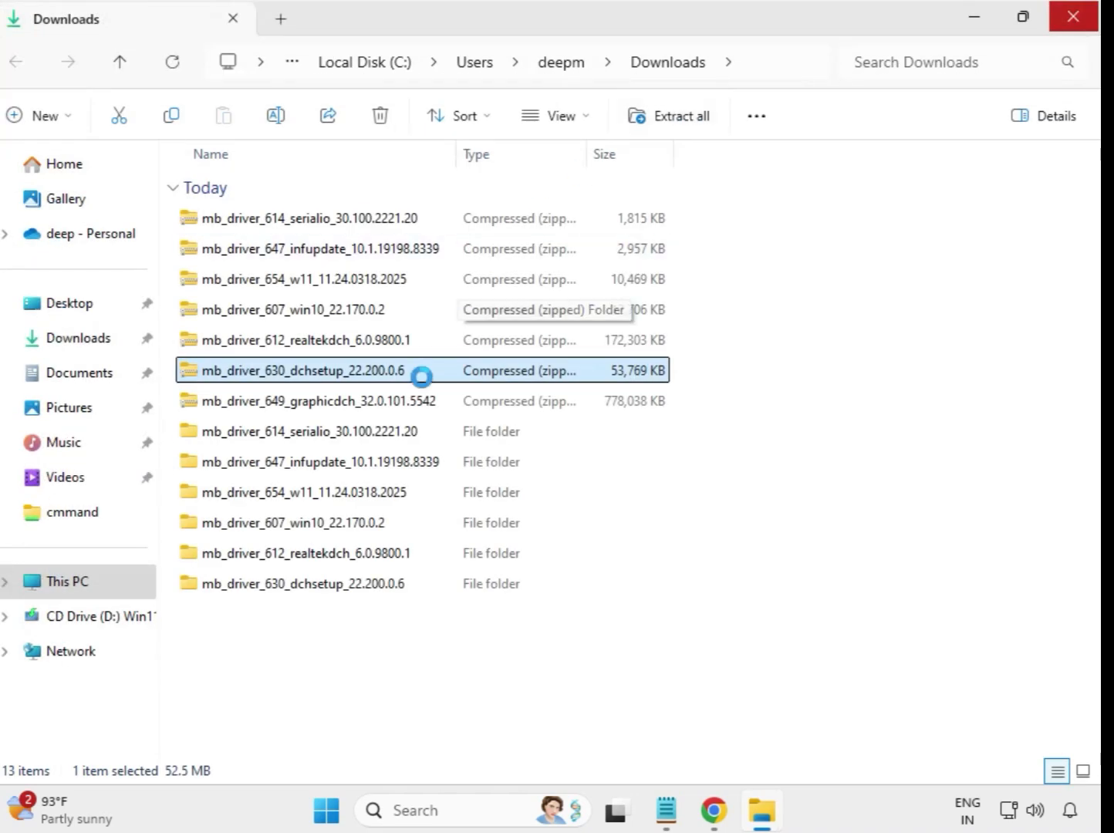
Extract the mb_driver_649_graphicdch_32.0.101.5542 archive into its own folder in Downloads and close the extracted folder's window
click(338, 408)
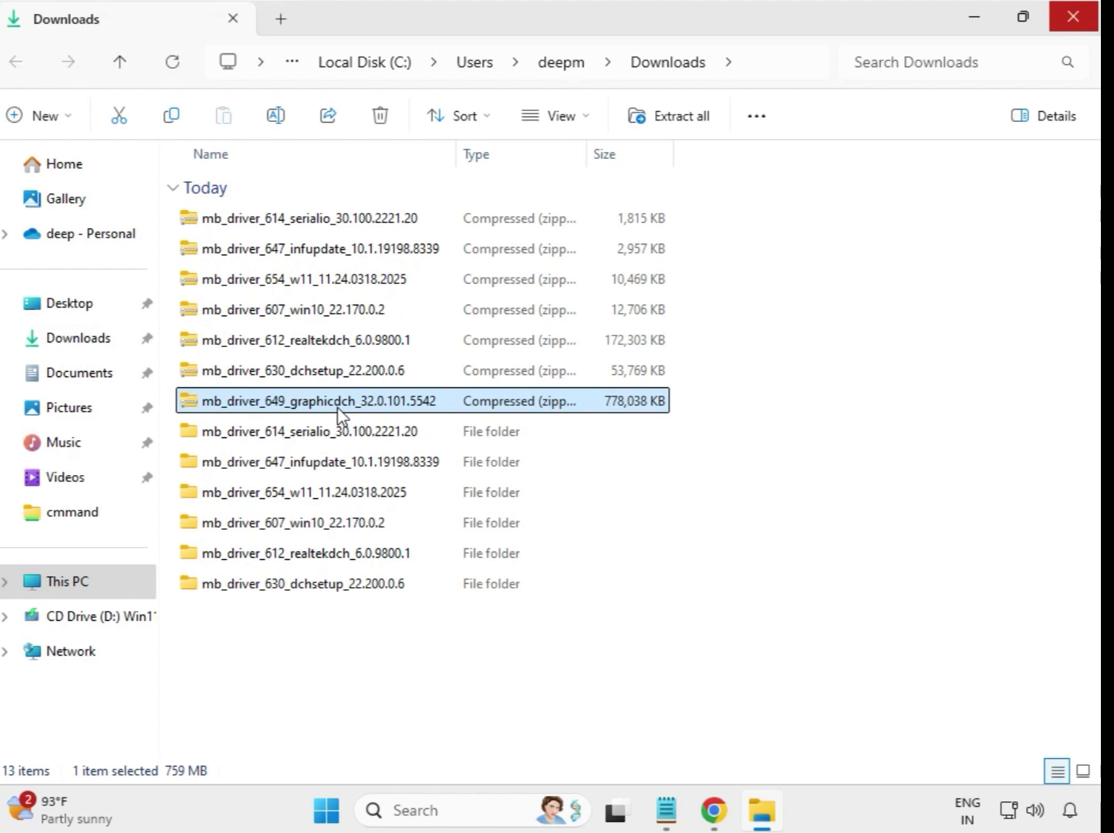
right_click(338, 413)
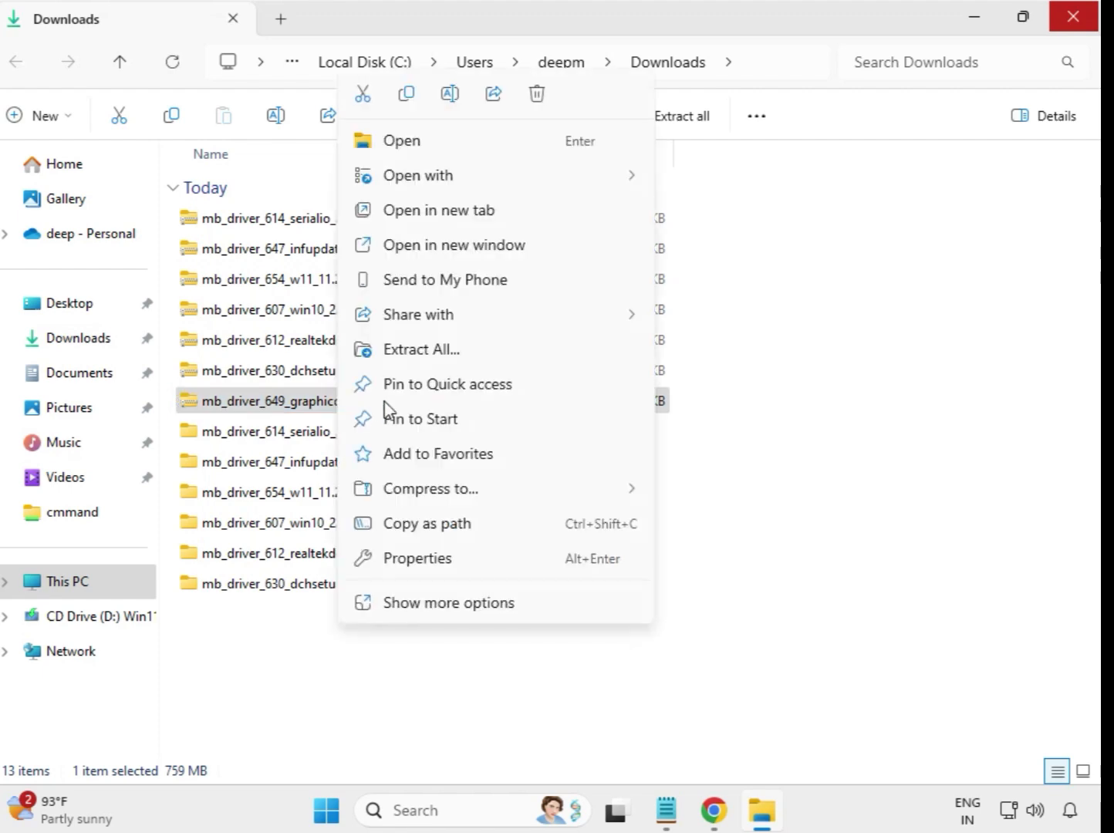
click(439, 357)
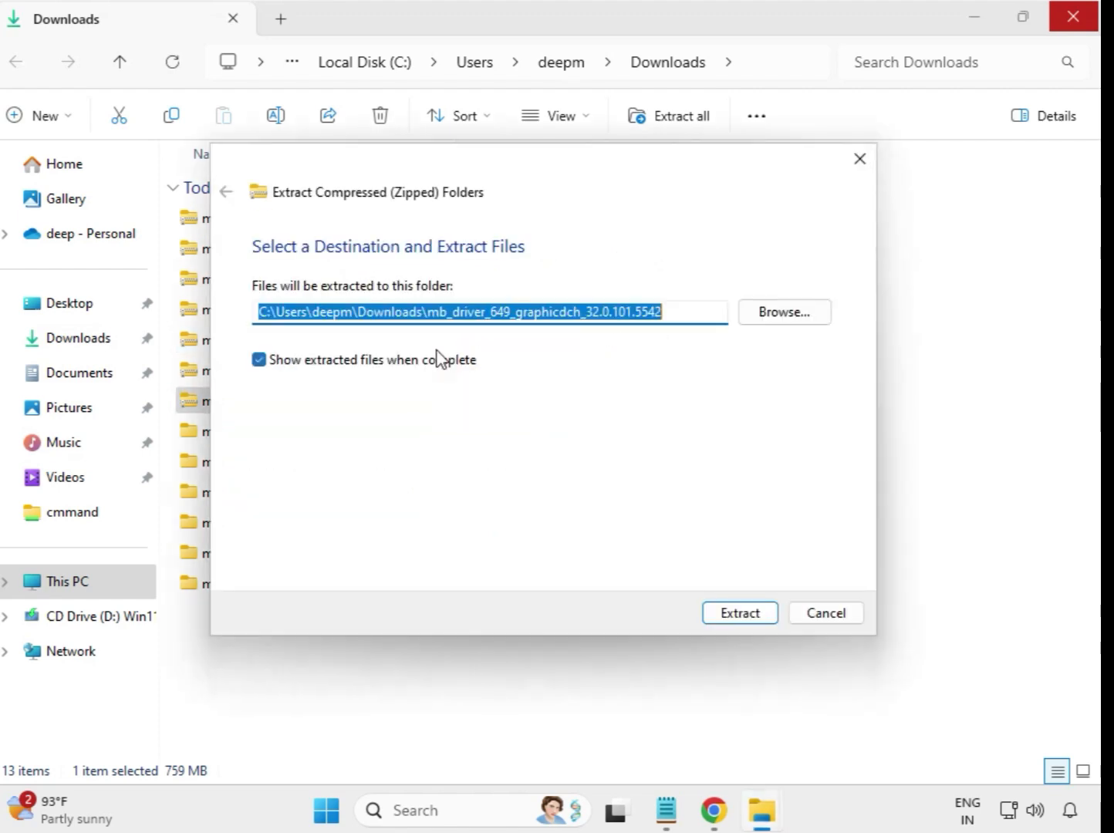
click(738, 617)
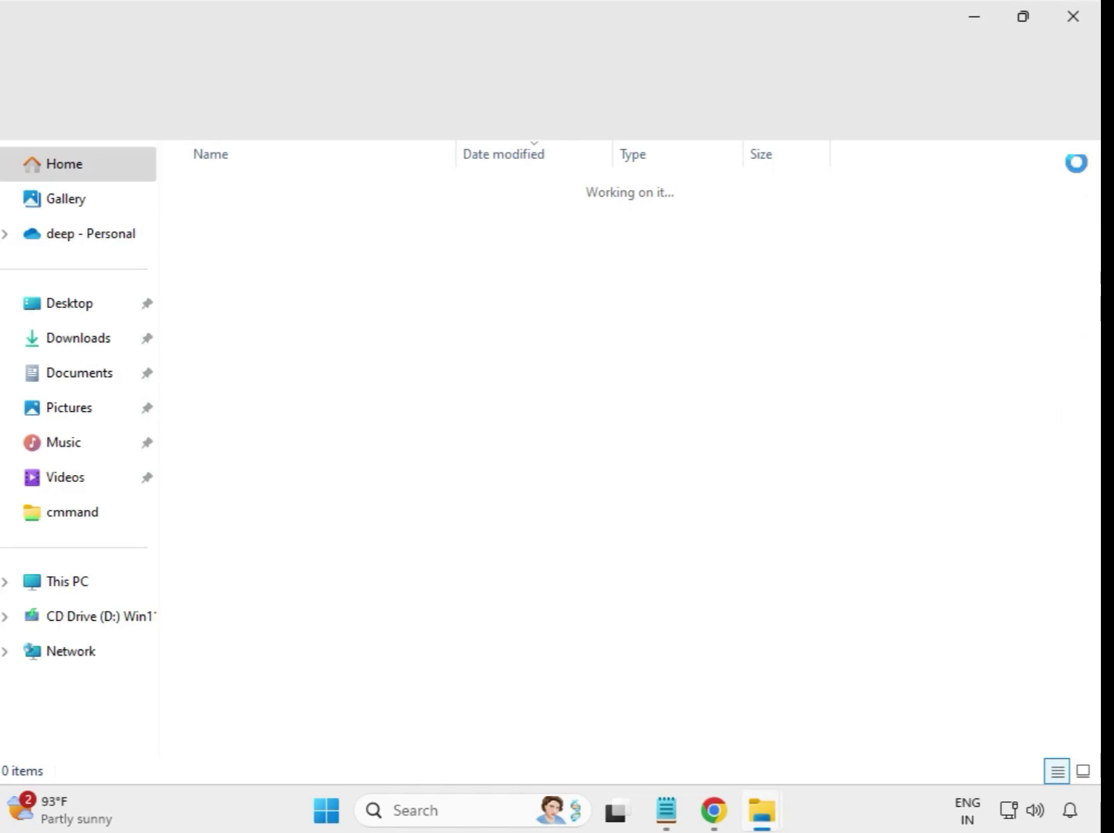
click(1072, 25)
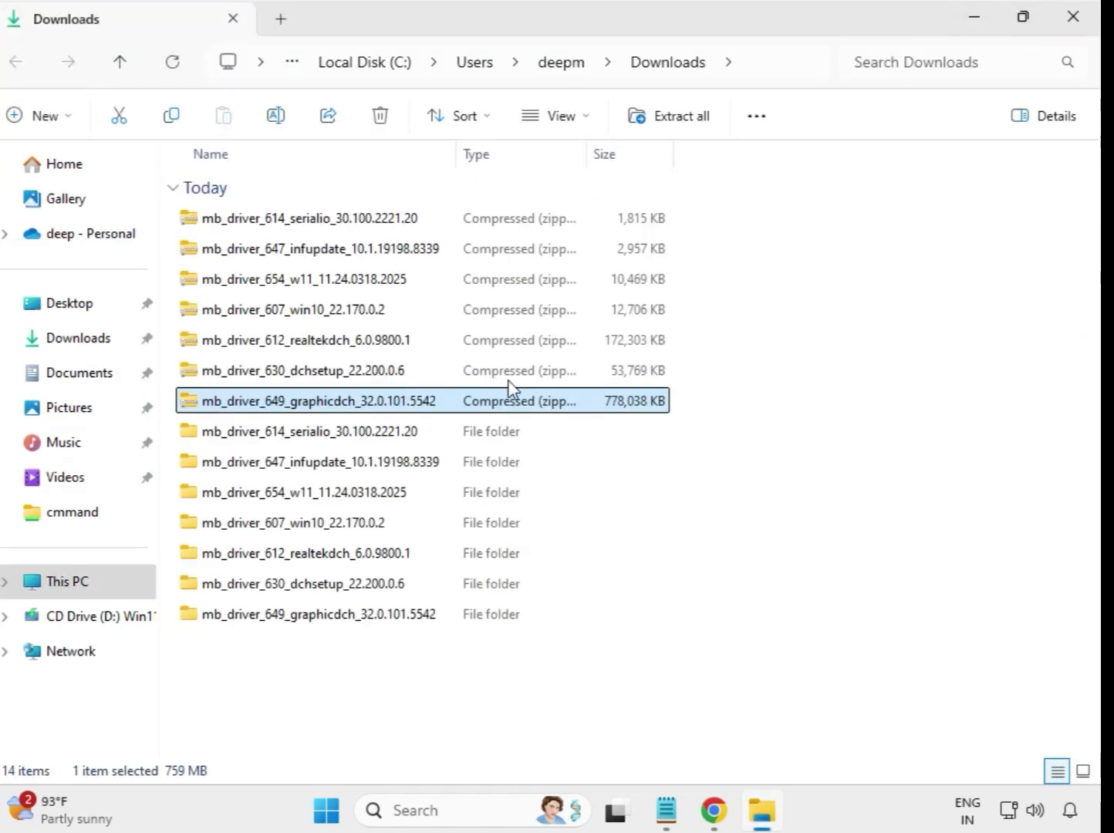
Refresh the Downloads listing so the extracted folders come first, highlight all seven driver folders and clear the selection
click(709, 661)
right_click(410, 666)
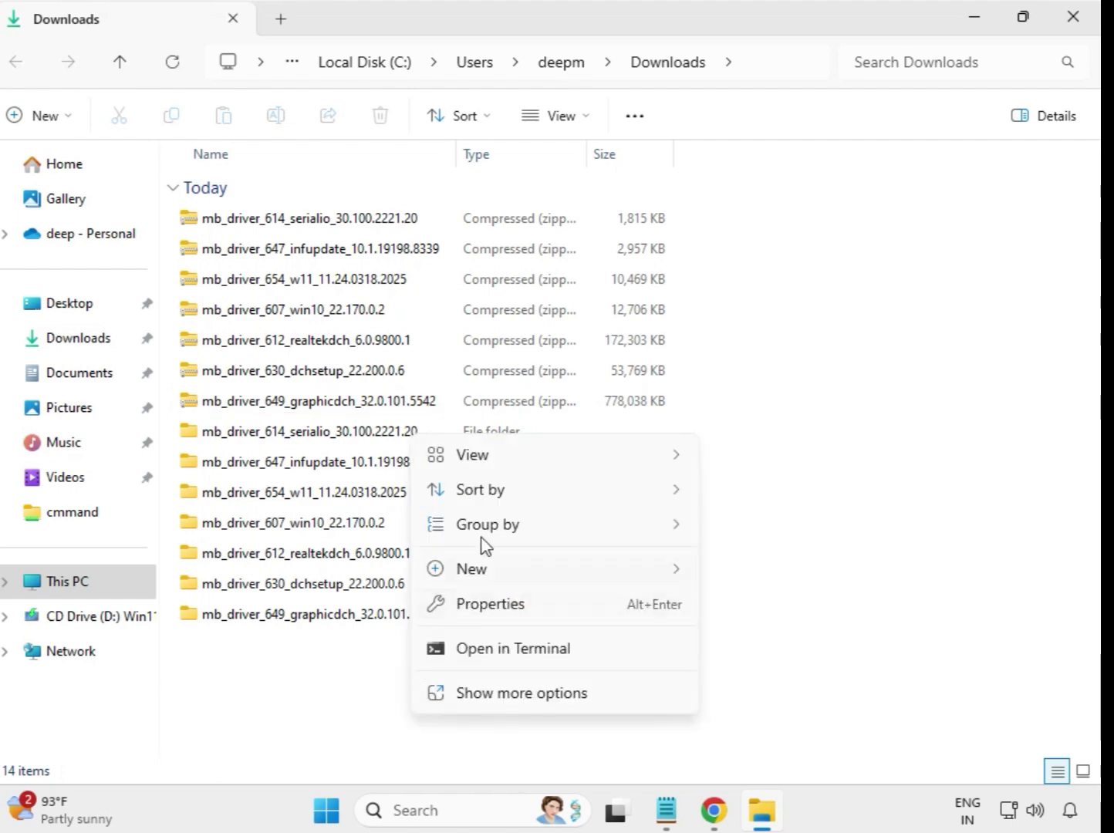
click(537, 694)
click(478, 464)
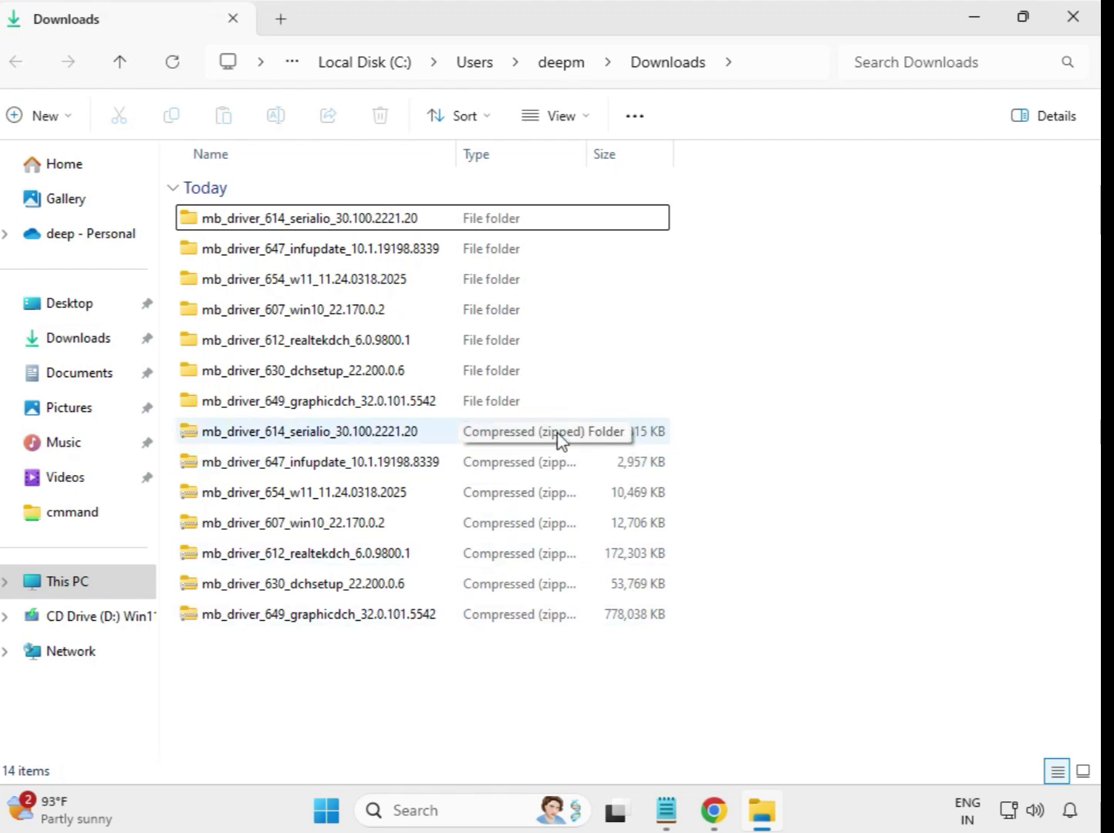
click(616, 398)
drag(567, 379, 423, 211)
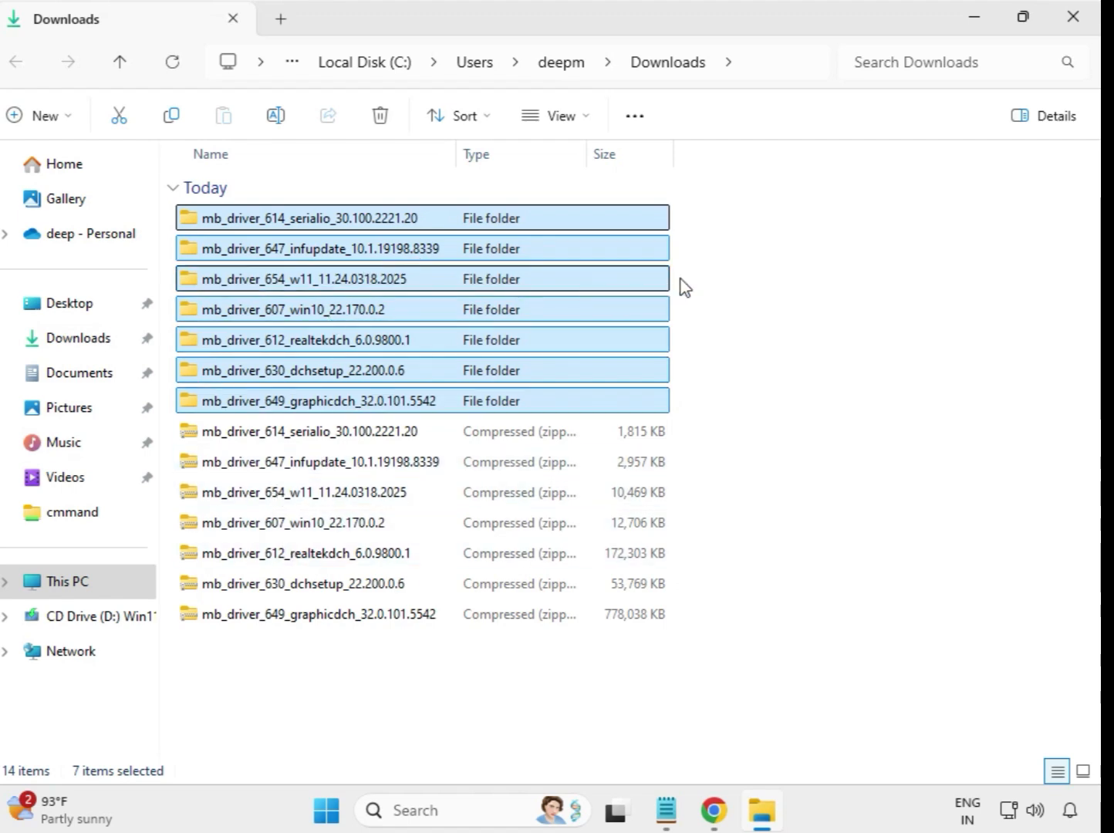
click(721, 267)
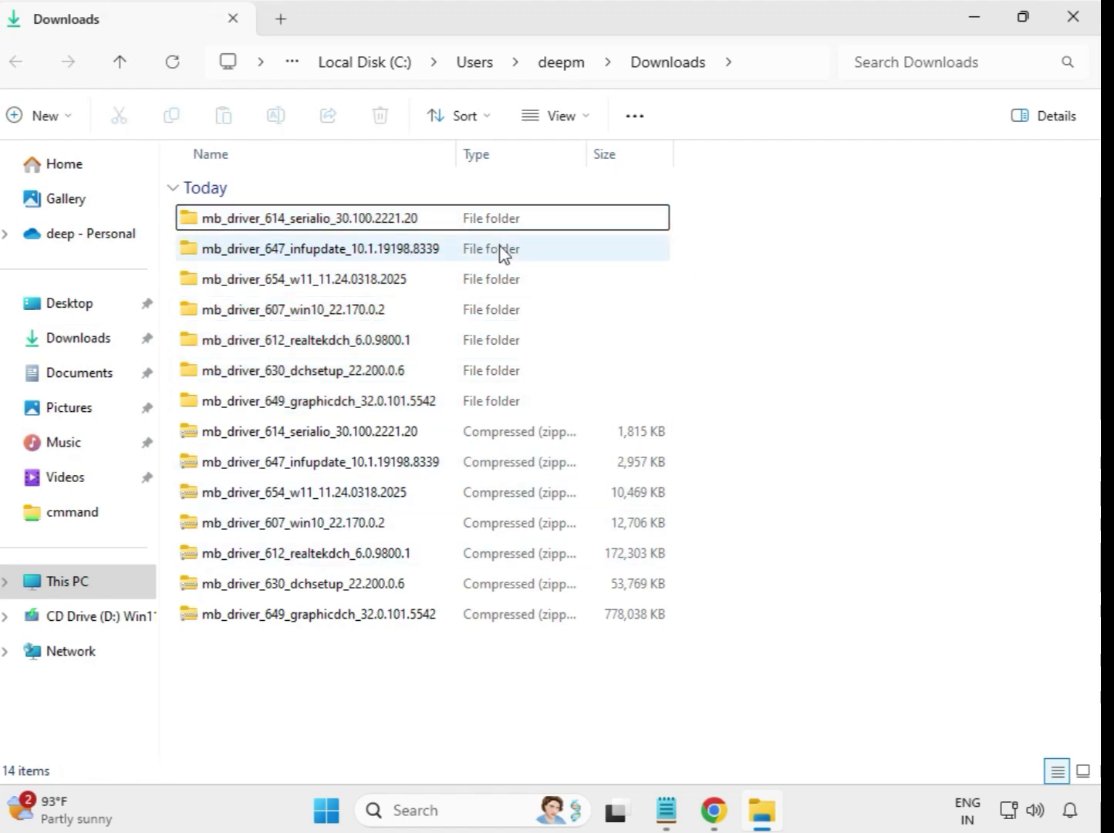
Run the mb_driver_614_serialio_30.100.2221.20 installer from its extracted folder as administrator, allow its changes and dismiss the Program Compatibility Assistant
double_click(313, 219)
click(296, 224)
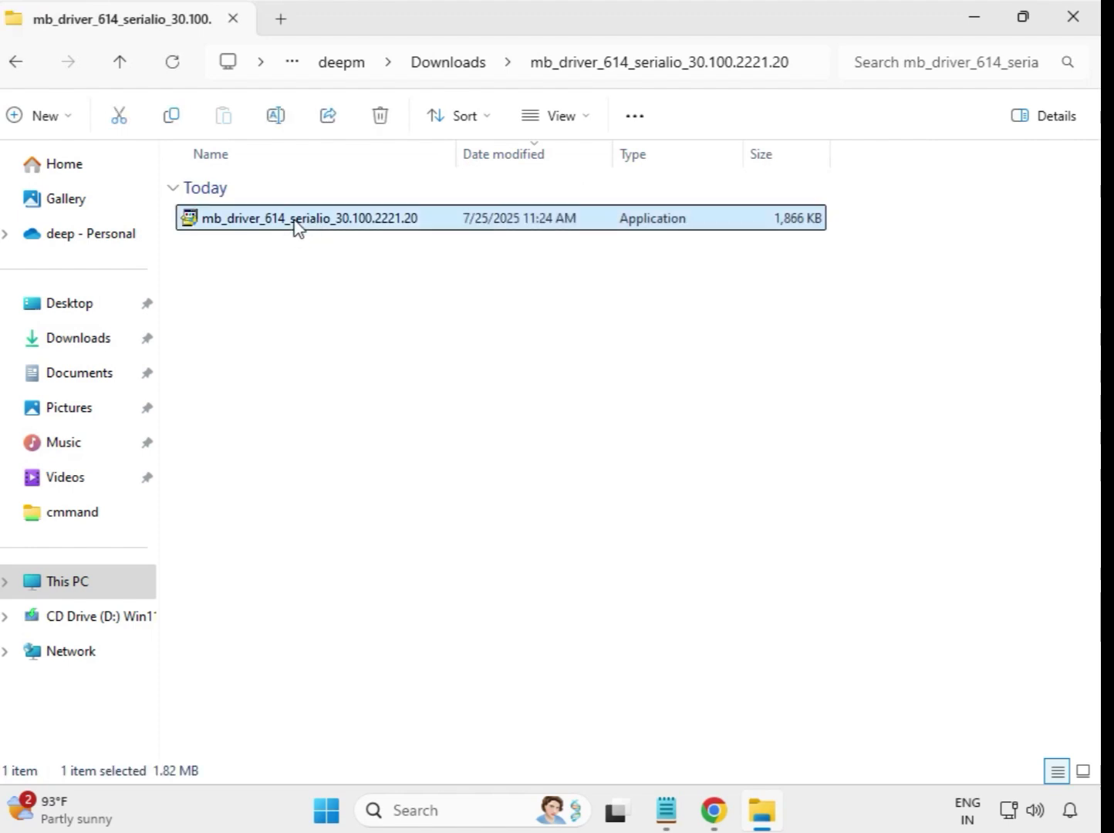
right_click(296, 225)
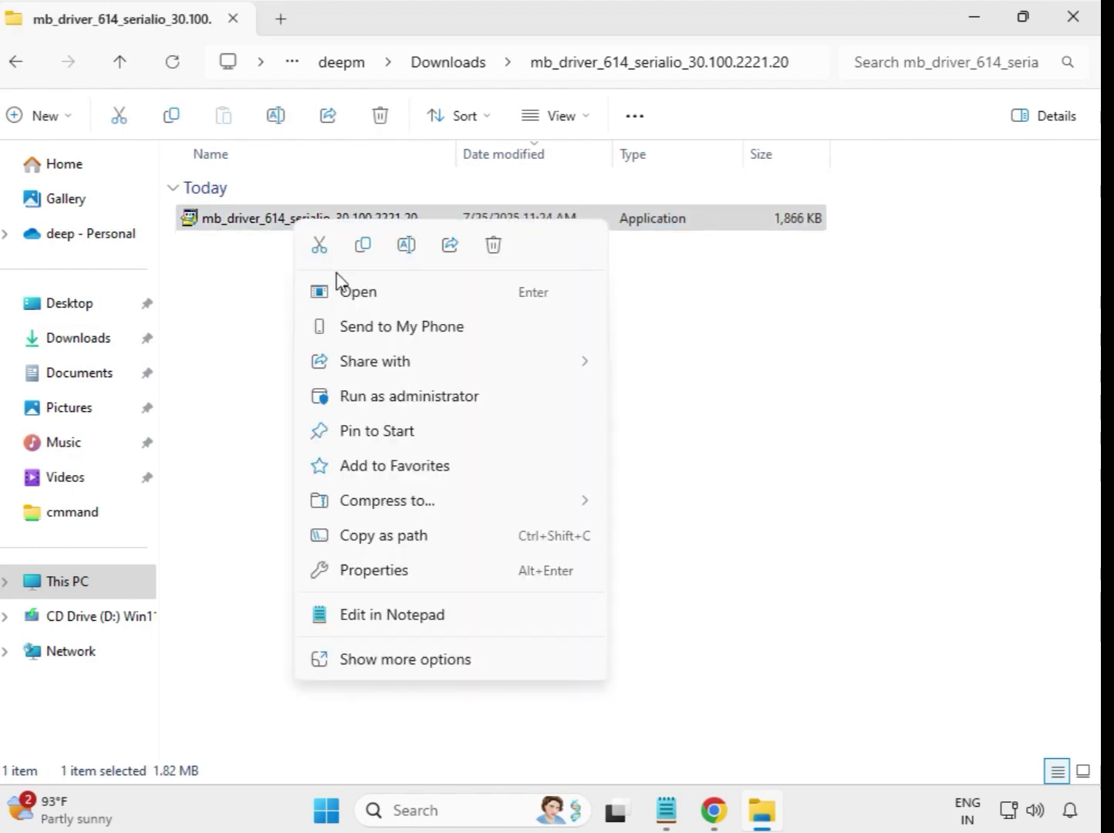
click(394, 398)
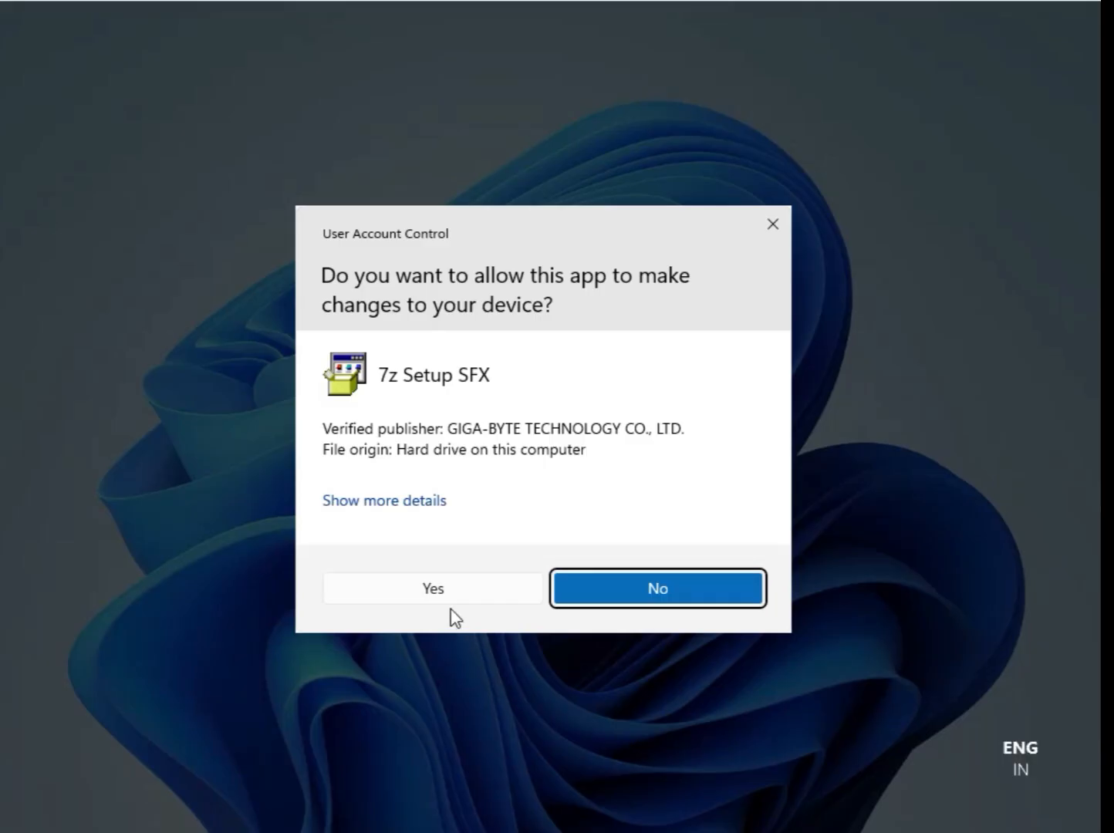
click(448, 590)
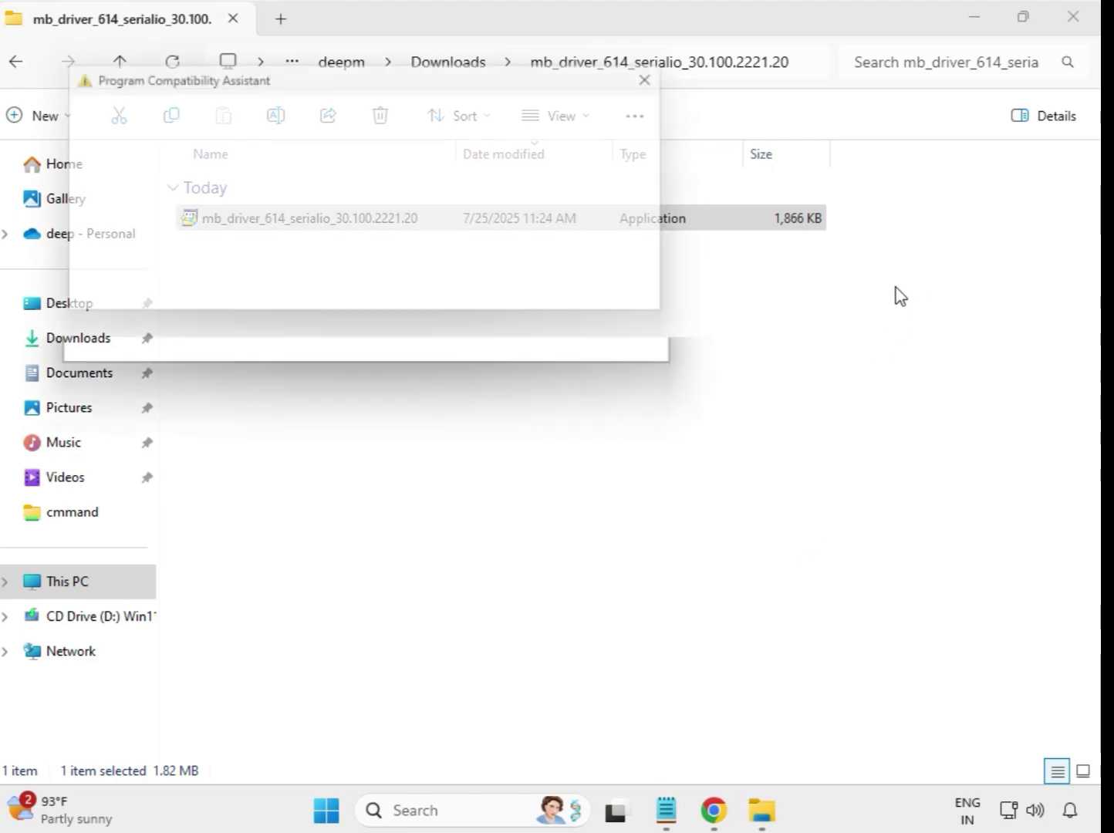
key(Escape)
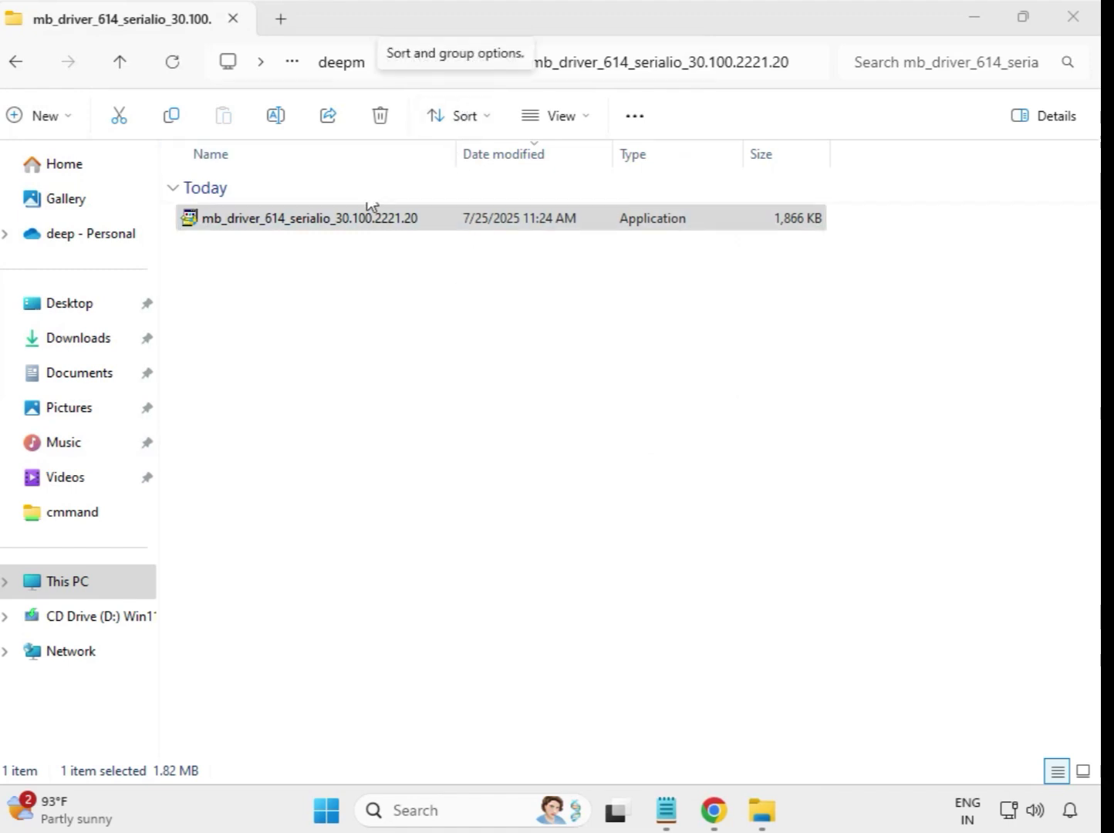
Run the mb_driver_647_infupdate_10.1.19198.8339 installer from its extracted Downloads folder as administrator and allow its changes
click(17, 64)
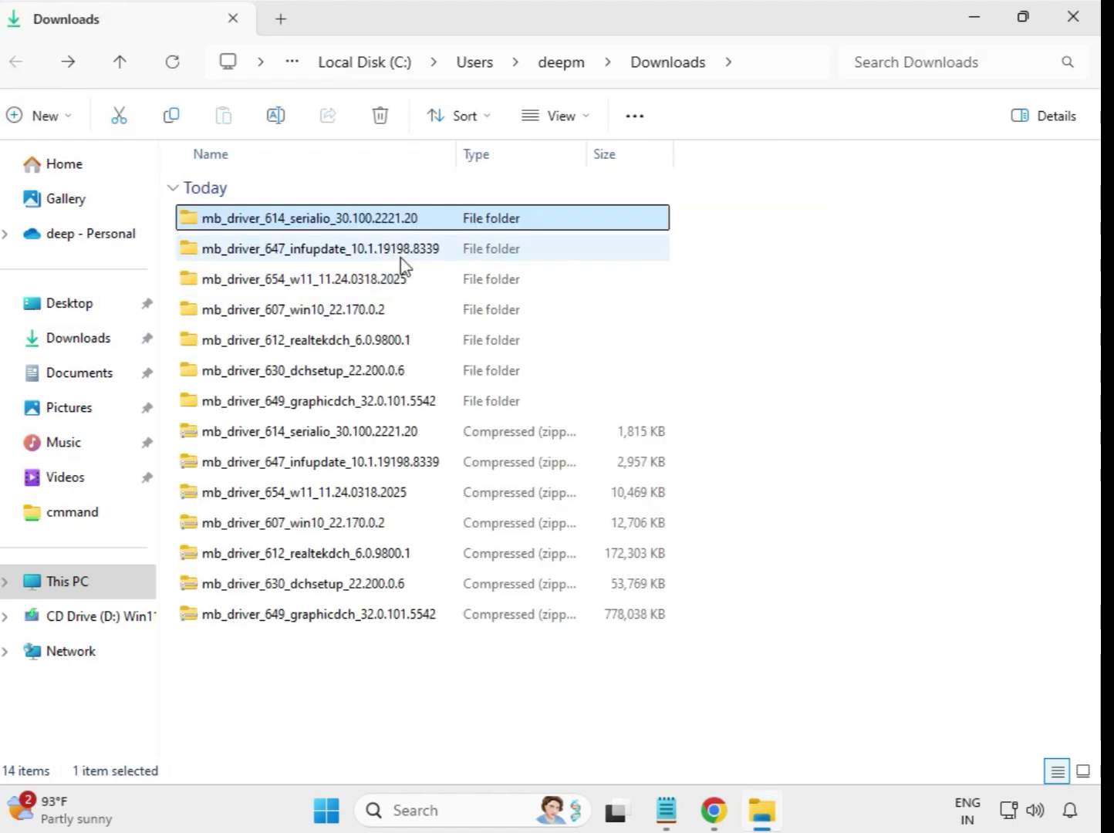
double_click(370, 250)
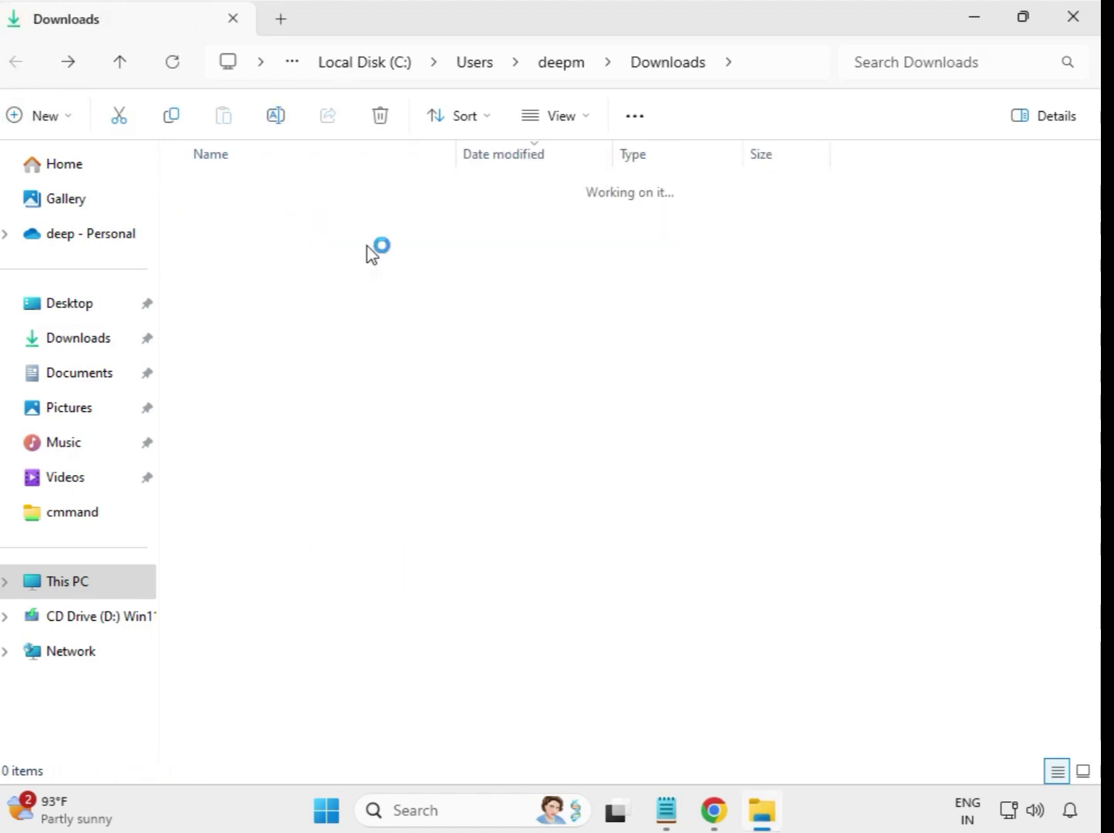
click(374, 224)
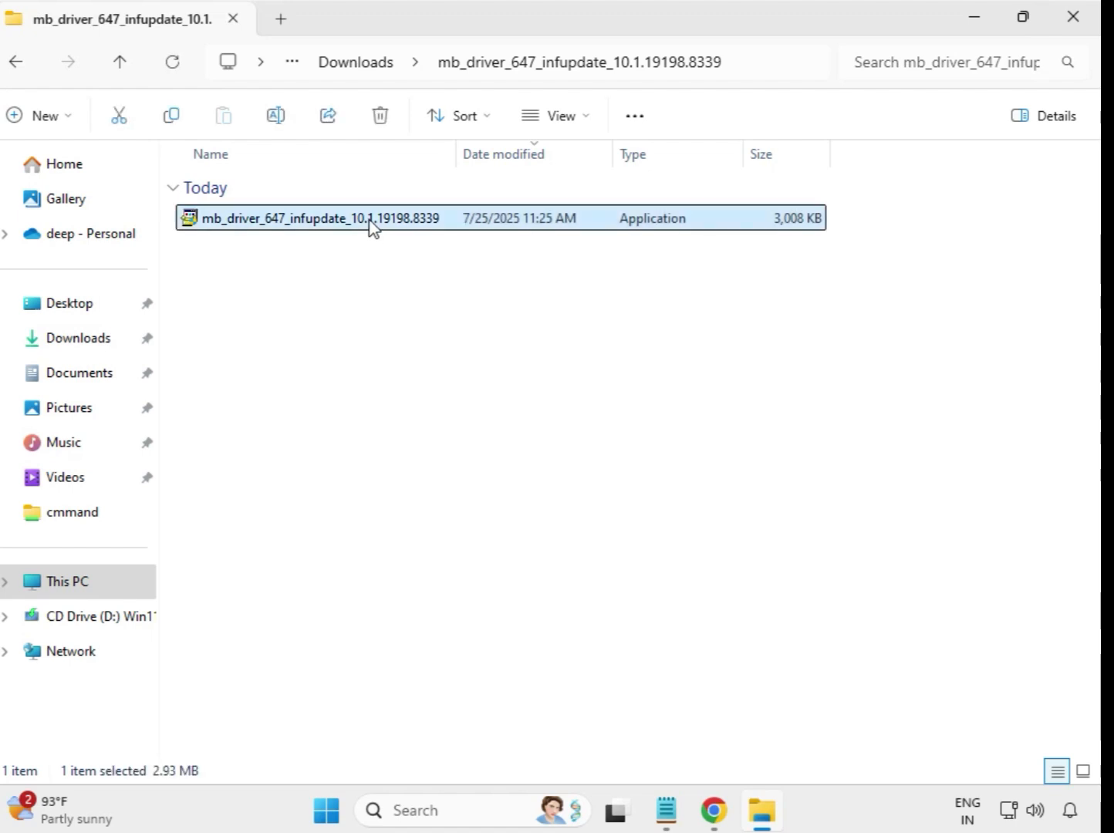
right_click(374, 225)
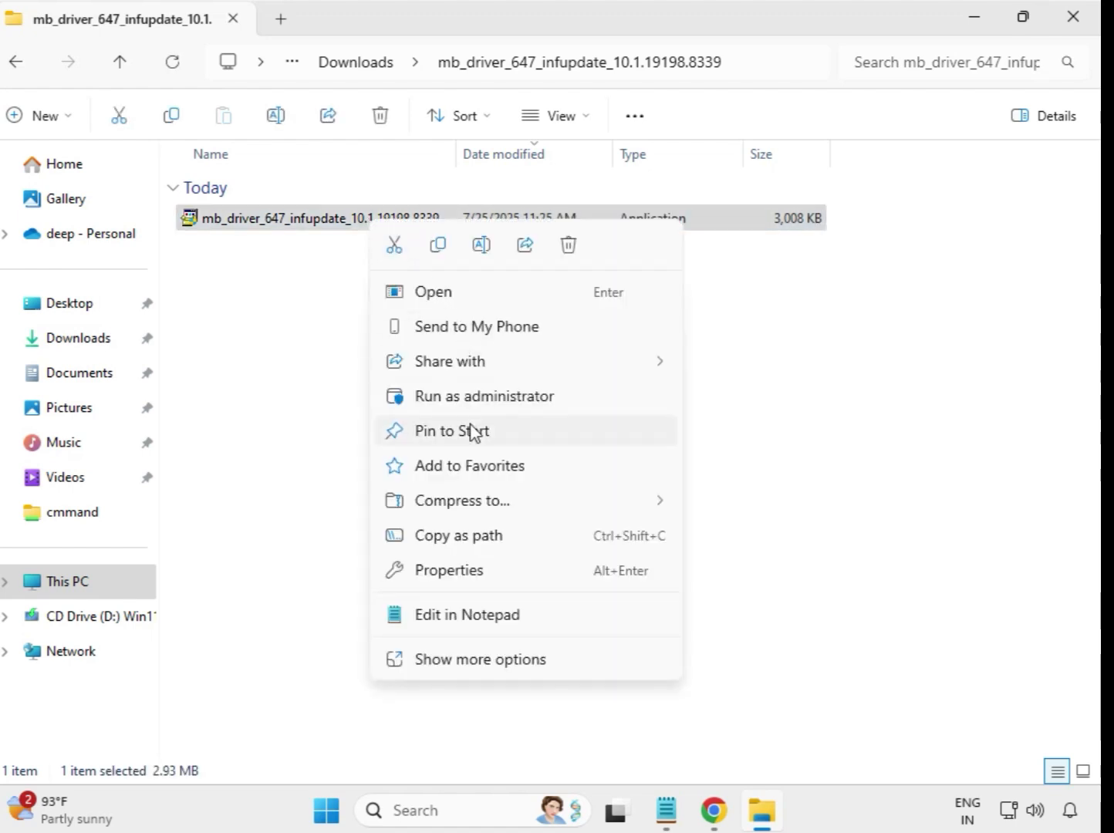
click(487, 399)
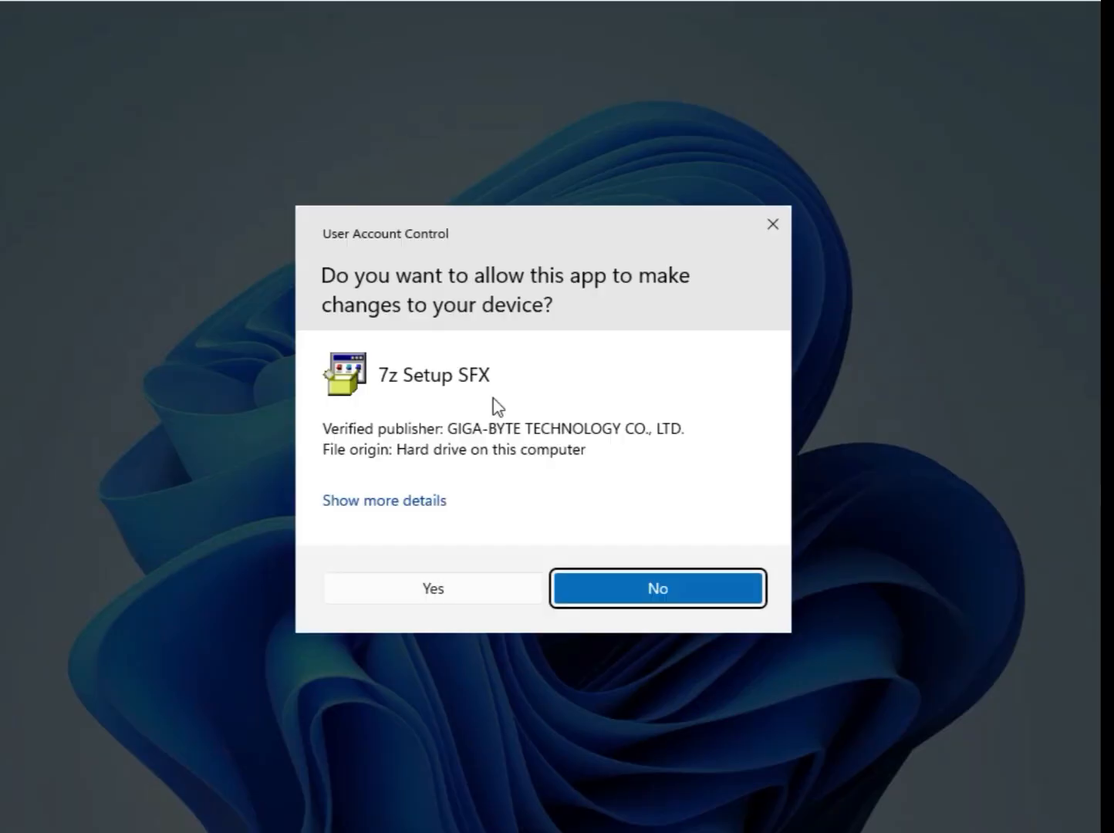
click(506, 602)
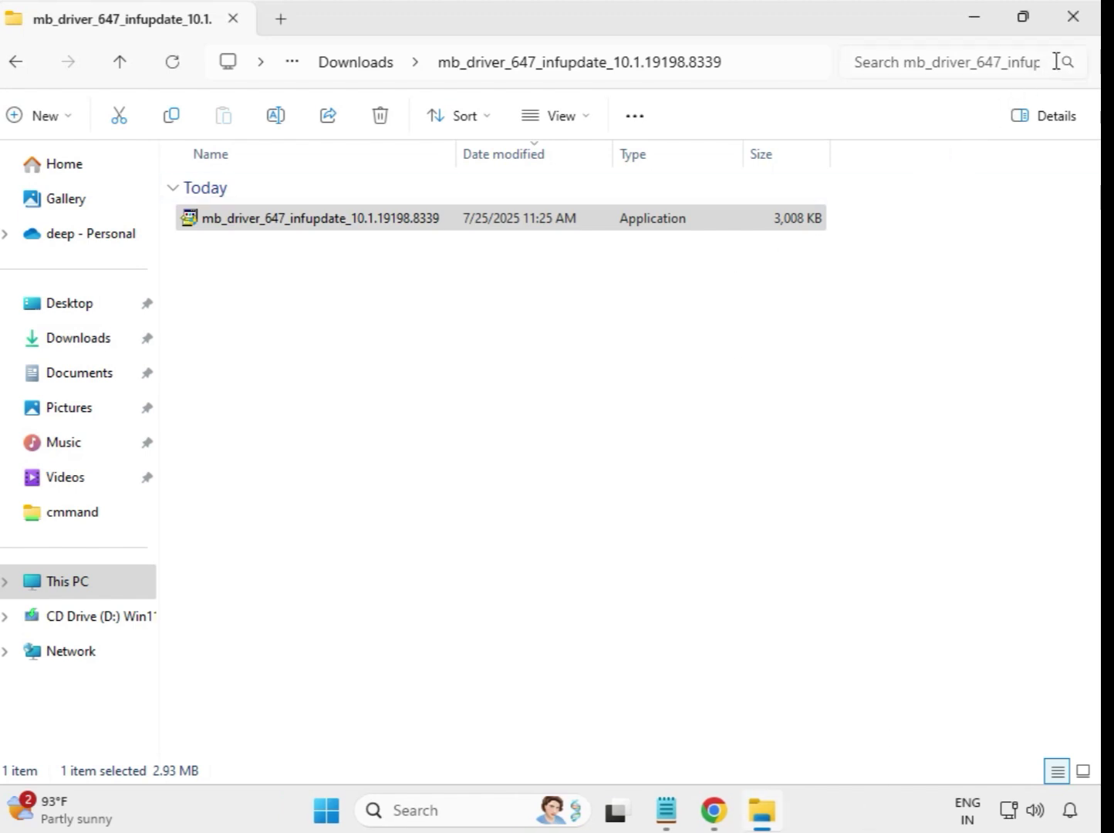
Return to Downloads and run the mb_driver_654_w11_11.24.0318.2025 installer from its extracted folder as administrator, allowing its changes
click(333, 68)
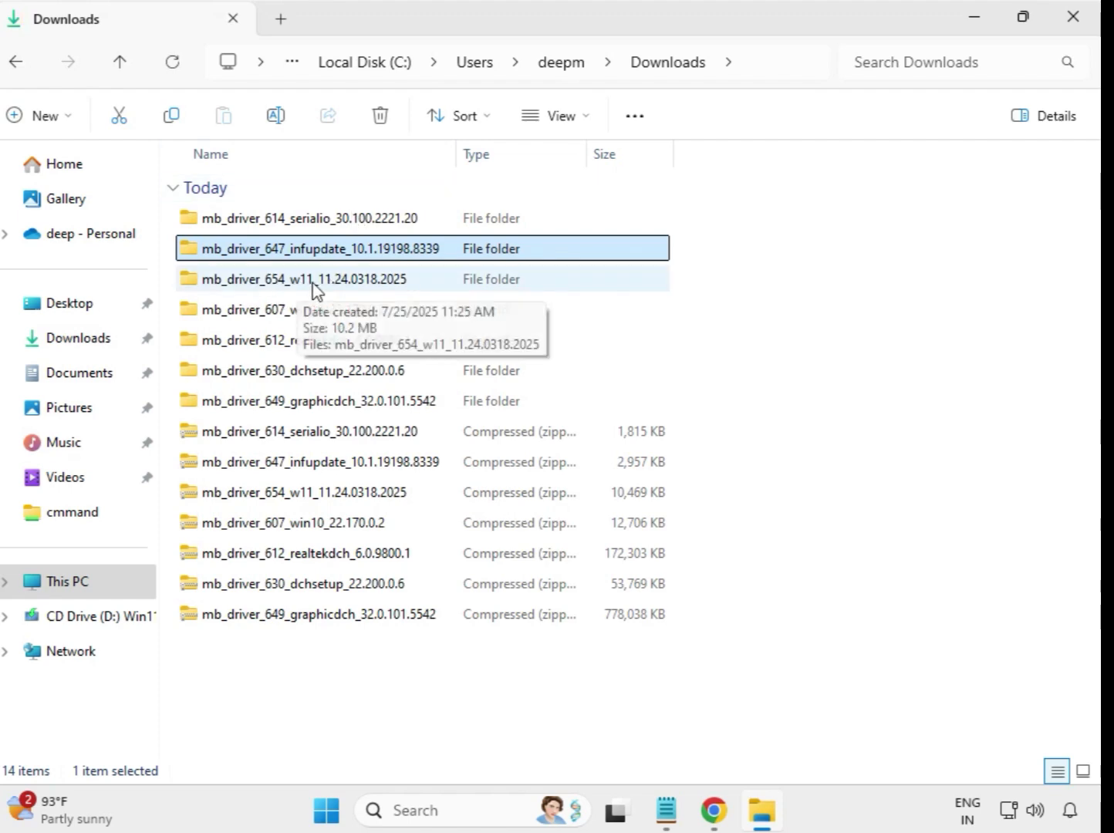
double_click(313, 282)
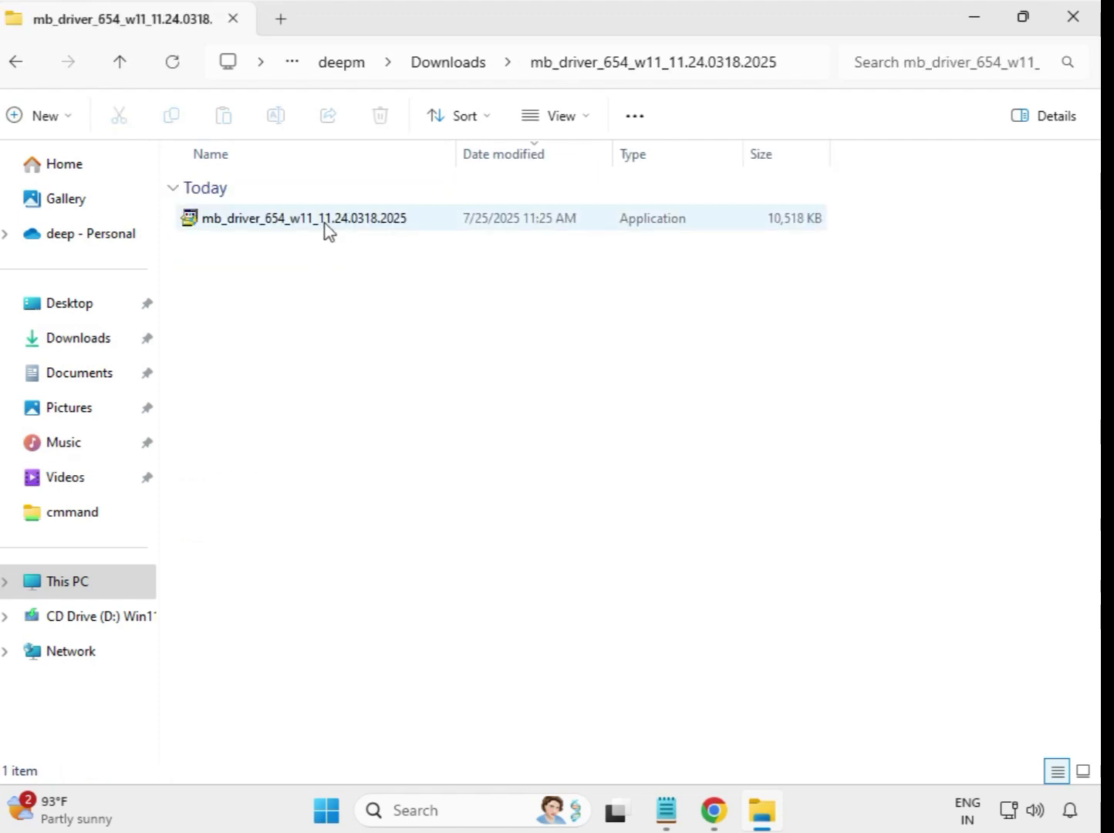
click(325, 223)
right_click(327, 229)
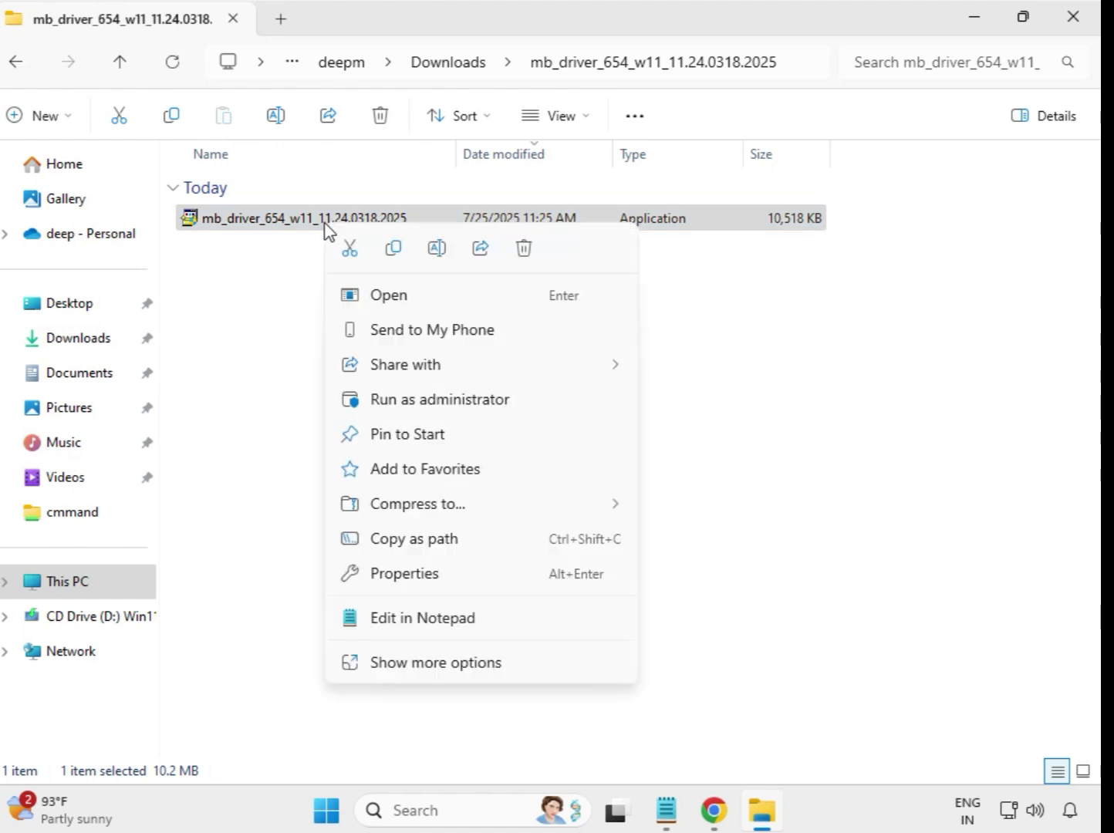
click(432, 400)
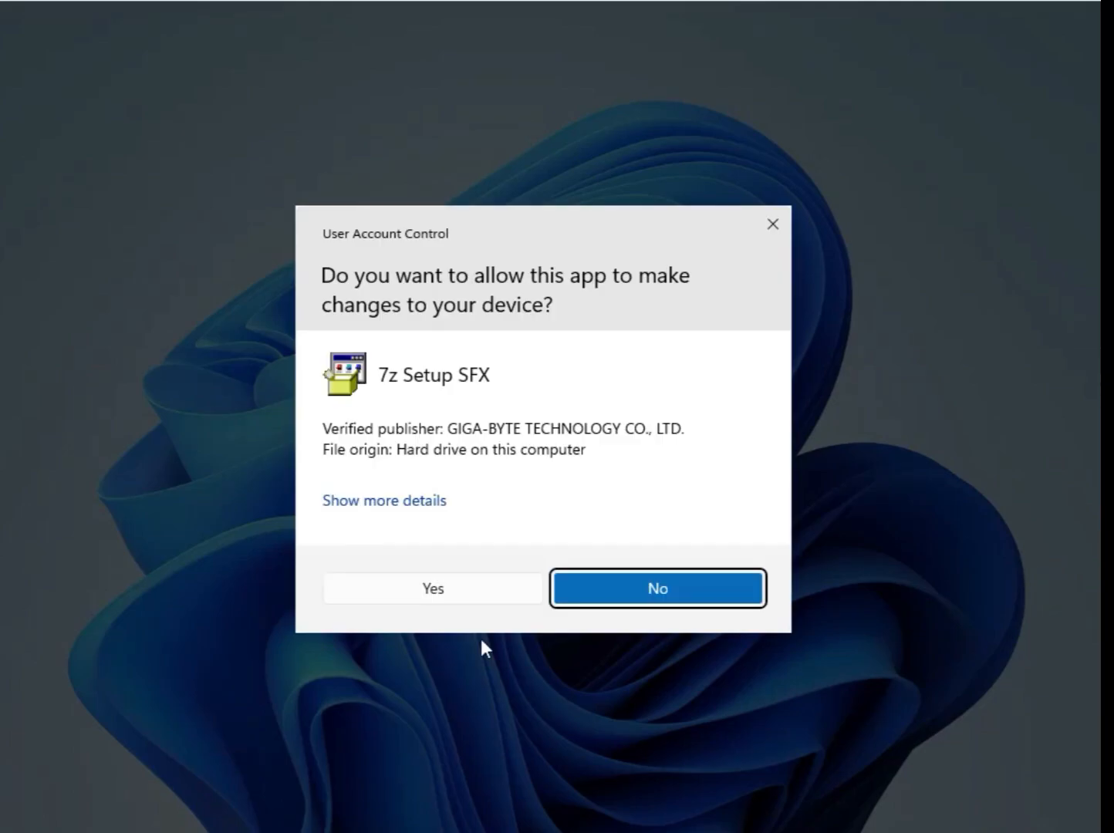
click(434, 588)
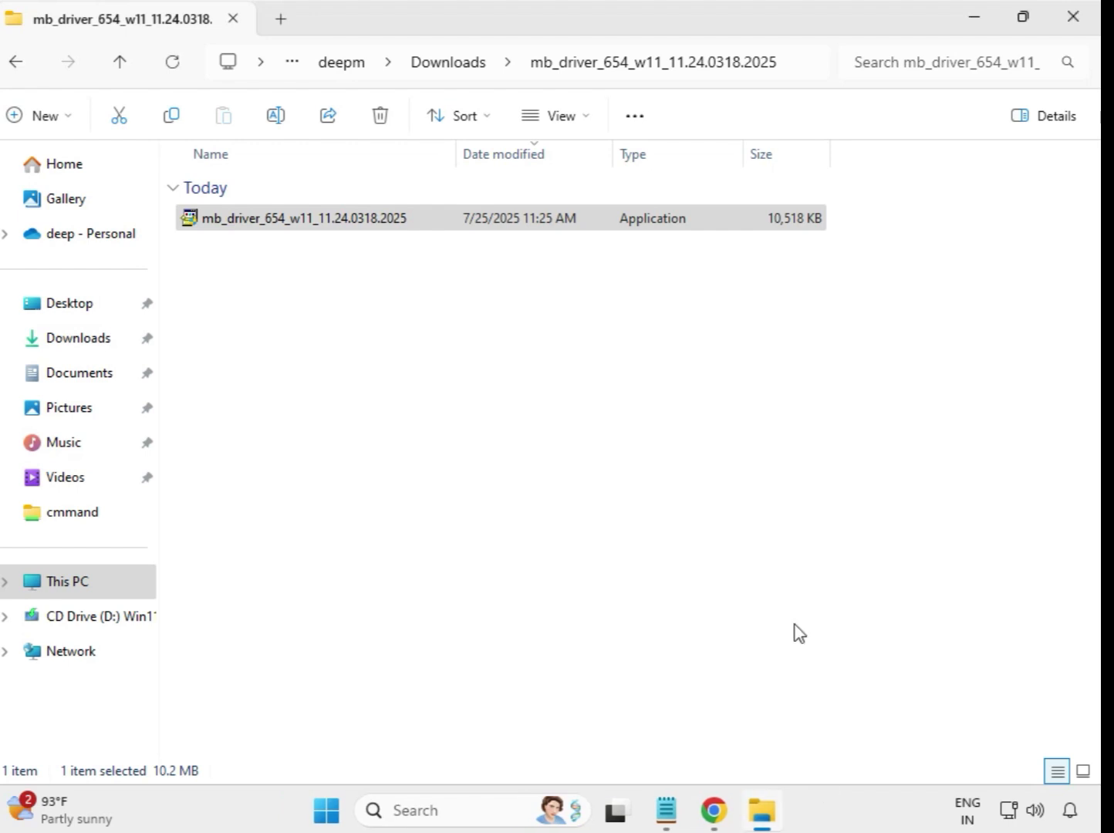
Return to Downloads and run the mb_driver_607_win10_22.170.0.2 installer from its extracted folder as administrator, allowing its changes
click(451, 64)
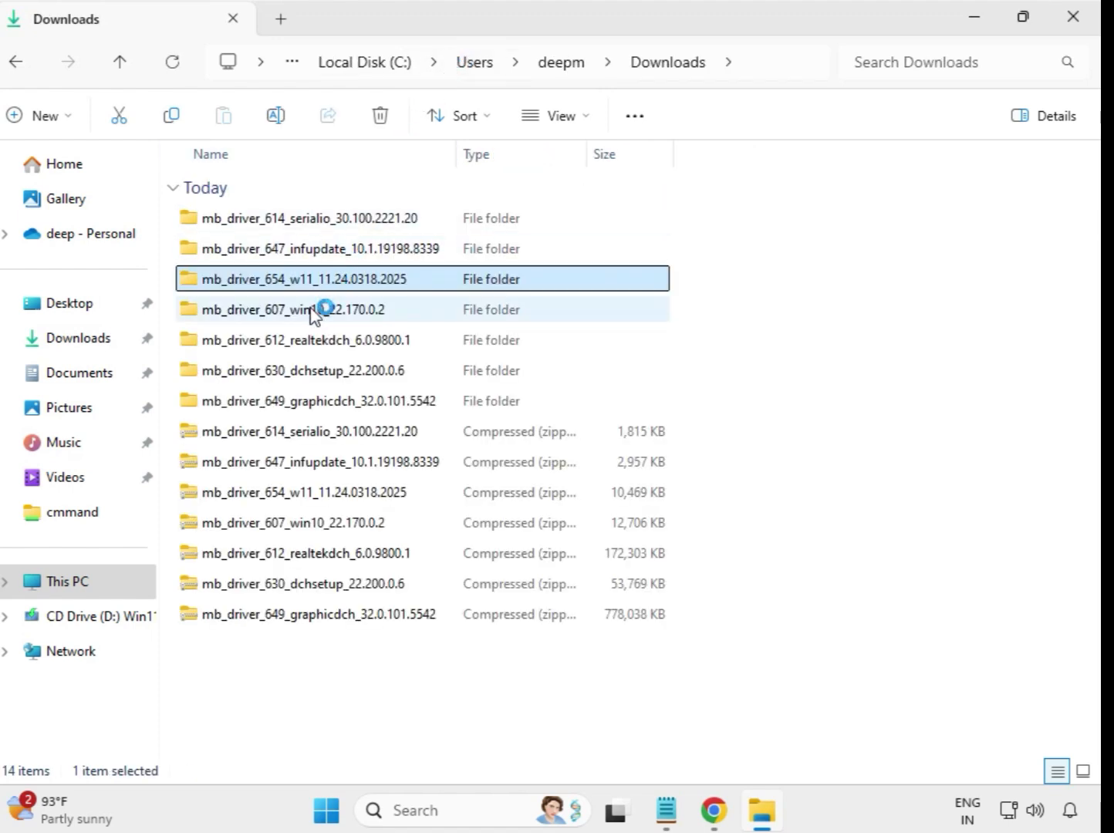
double_click(322, 311)
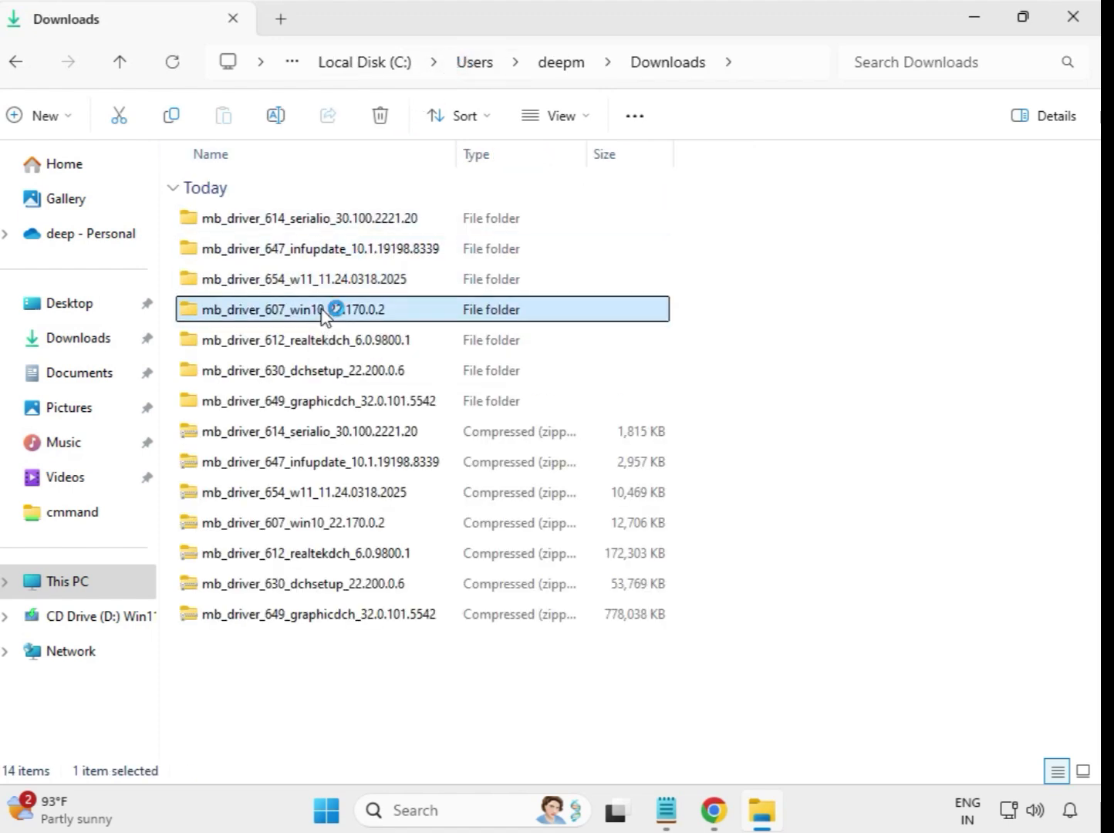
click(309, 230)
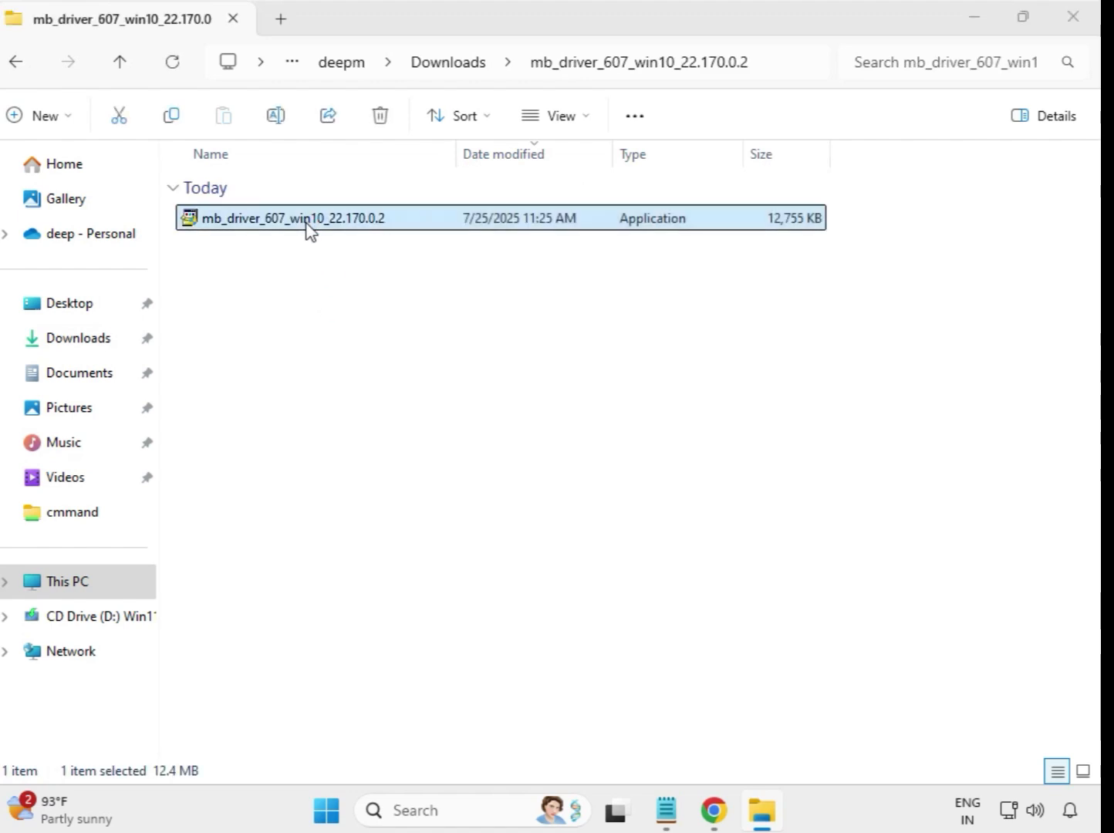
right_click(307, 229)
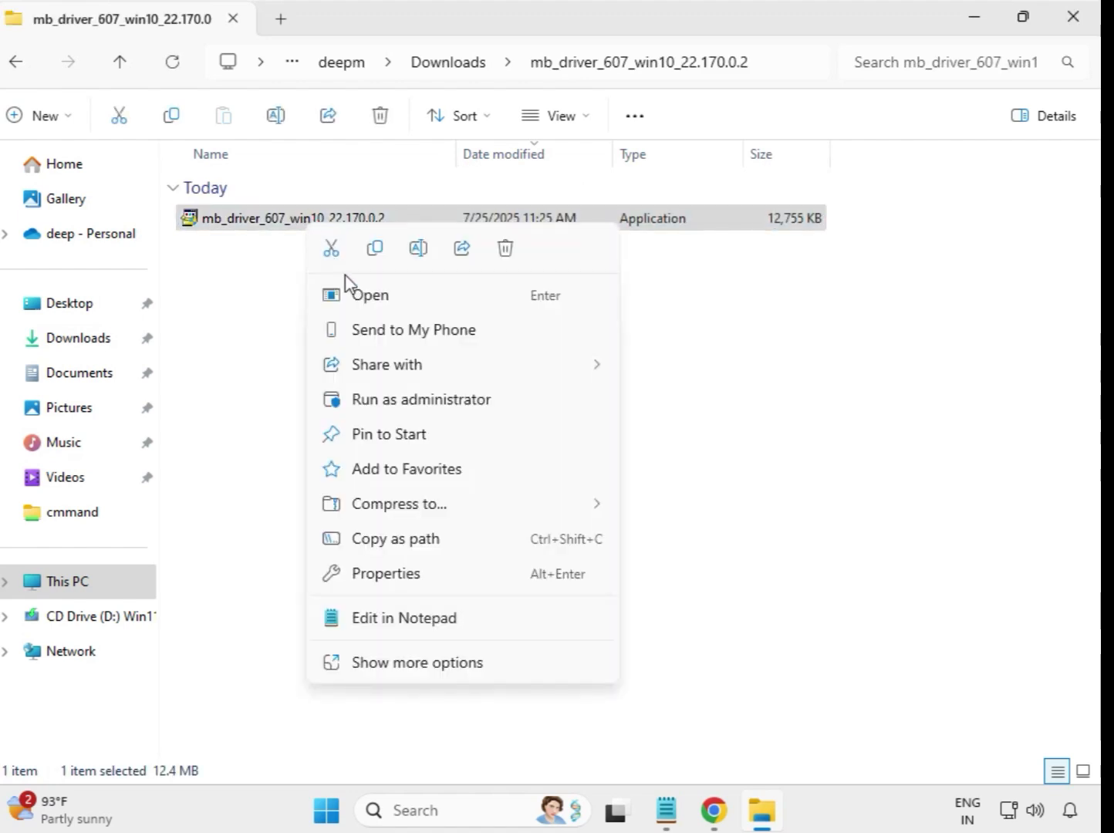
click(399, 400)
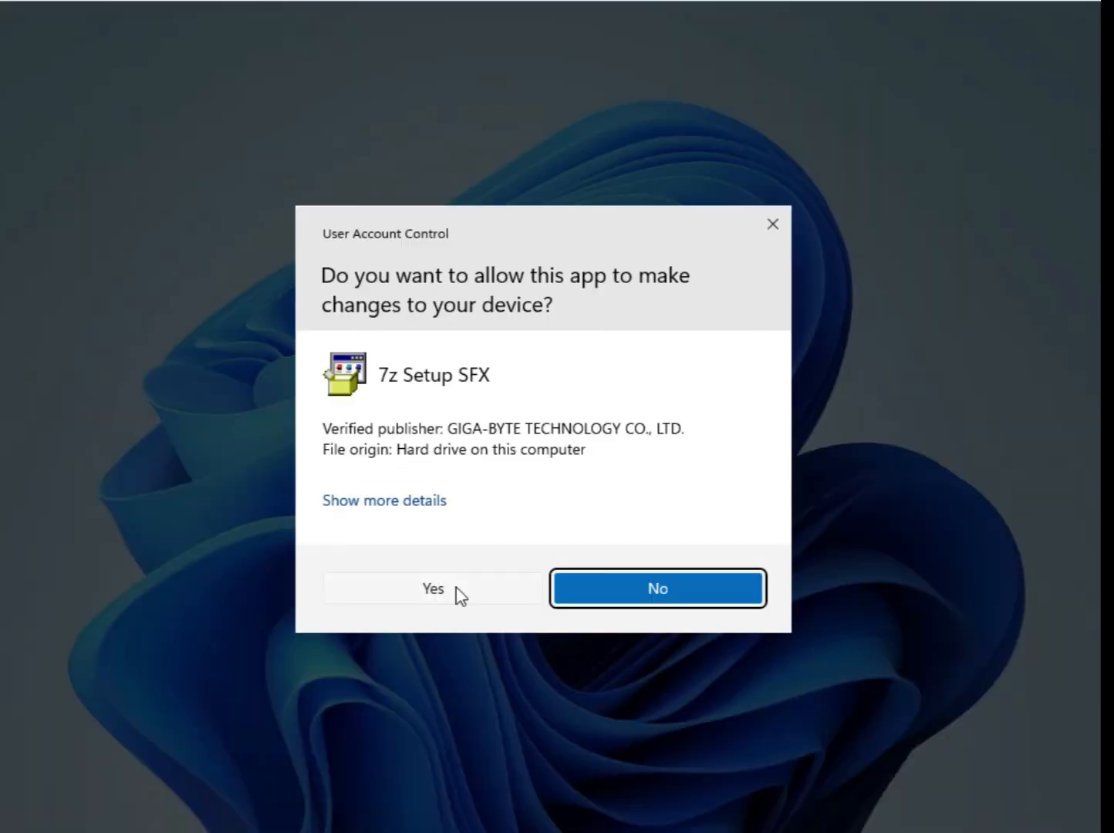
click(457, 591)
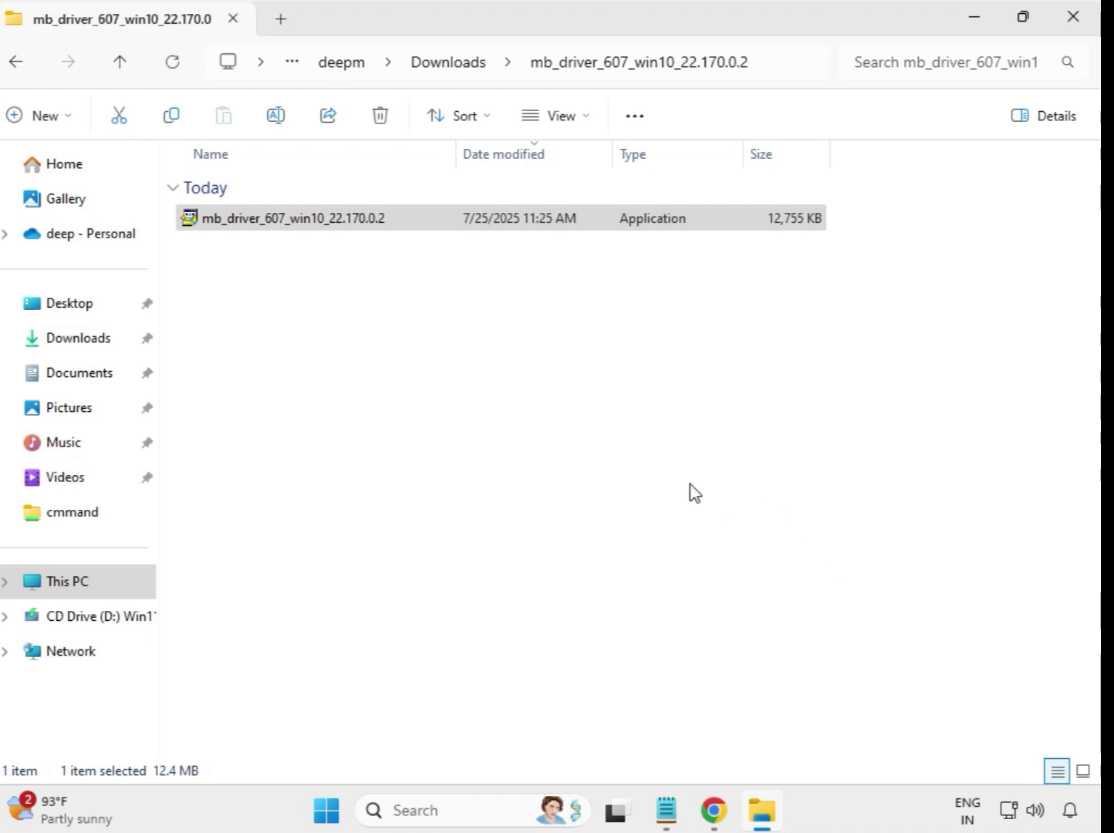
Return to Downloads and run the mb_driver_612_realtekdch_6.0.9800.1 installer from its extracted folder as administrator, allowing its changes
click(445, 63)
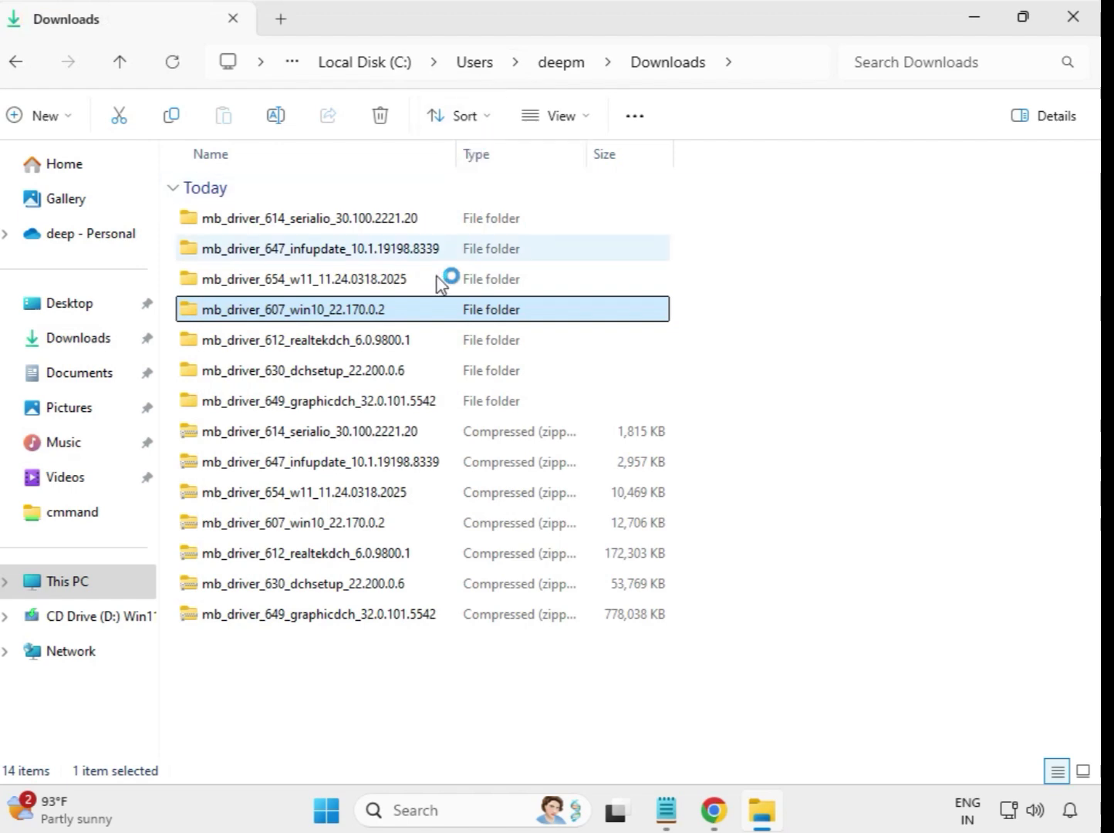
click(379, 347)
double_click(444, 346)
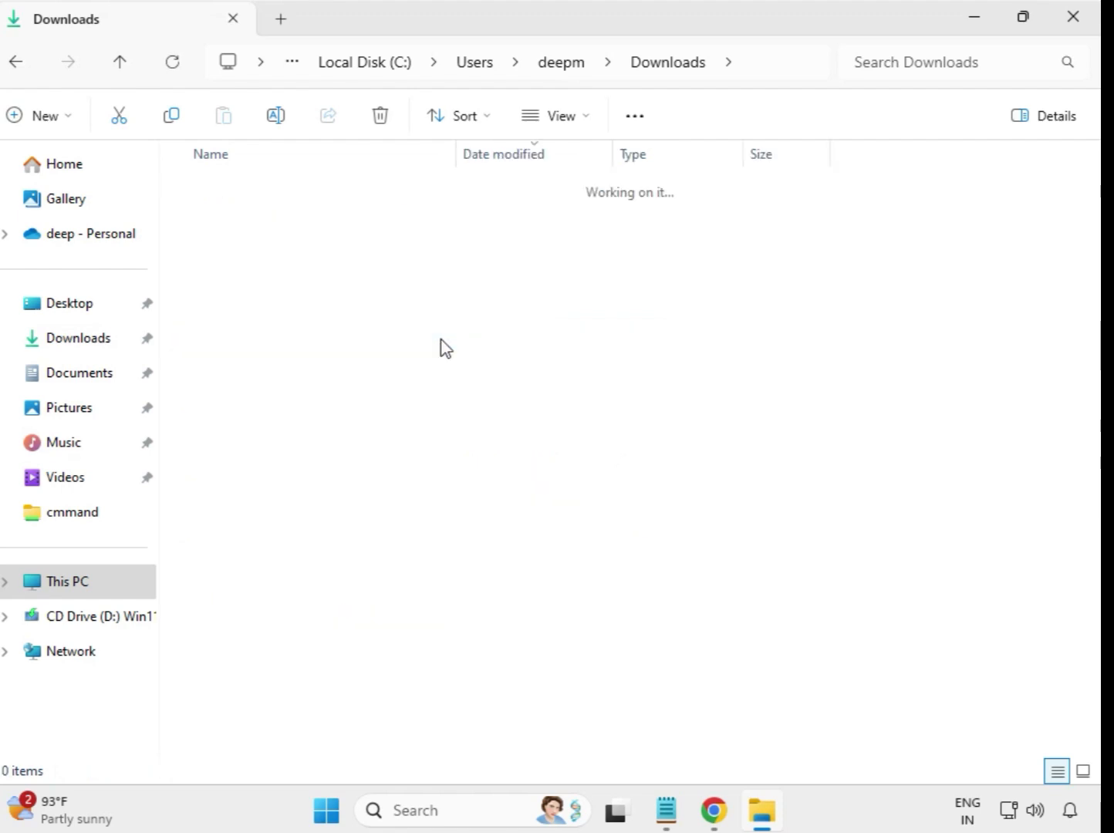
click(343, 224)
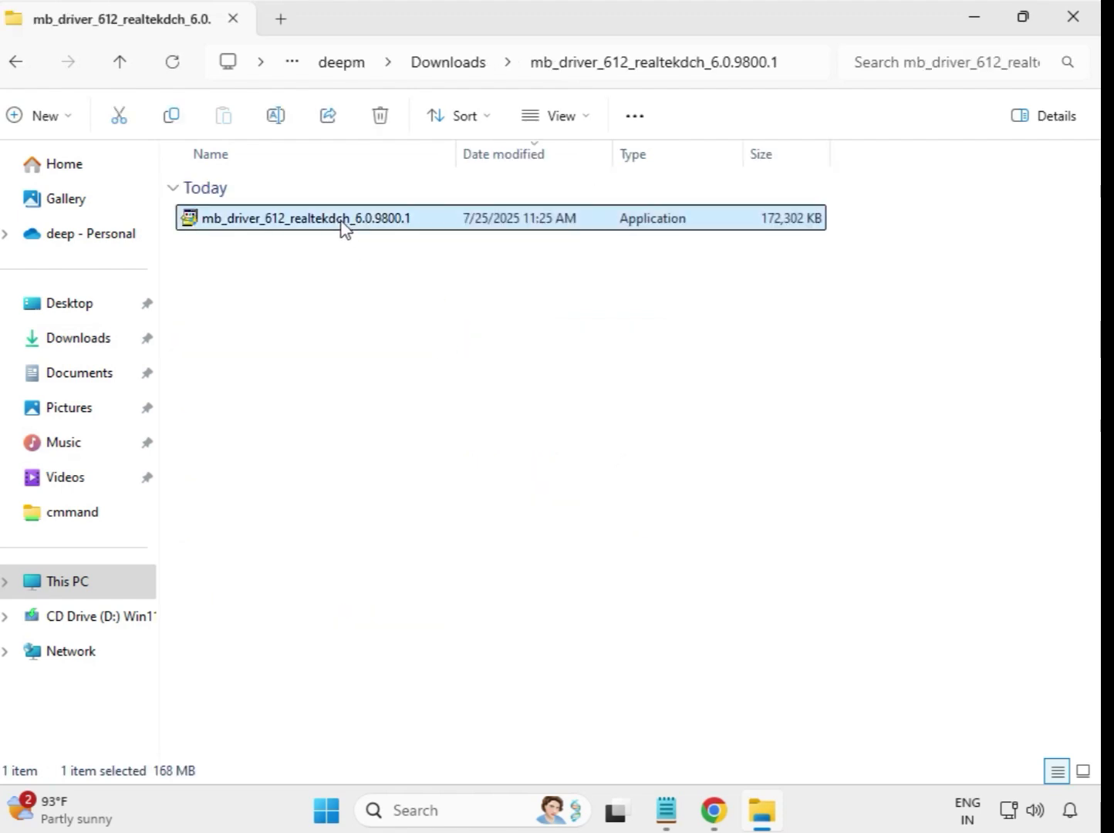
right_click(343, 230)
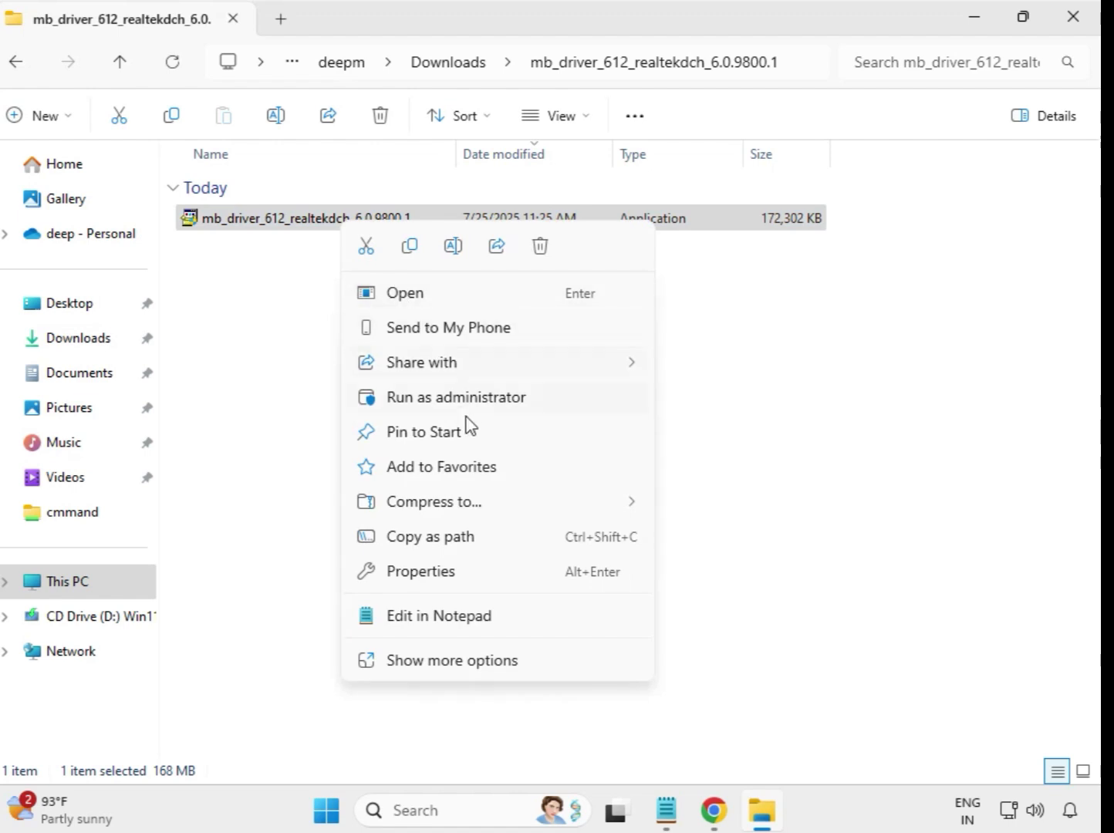
click(480, 408)
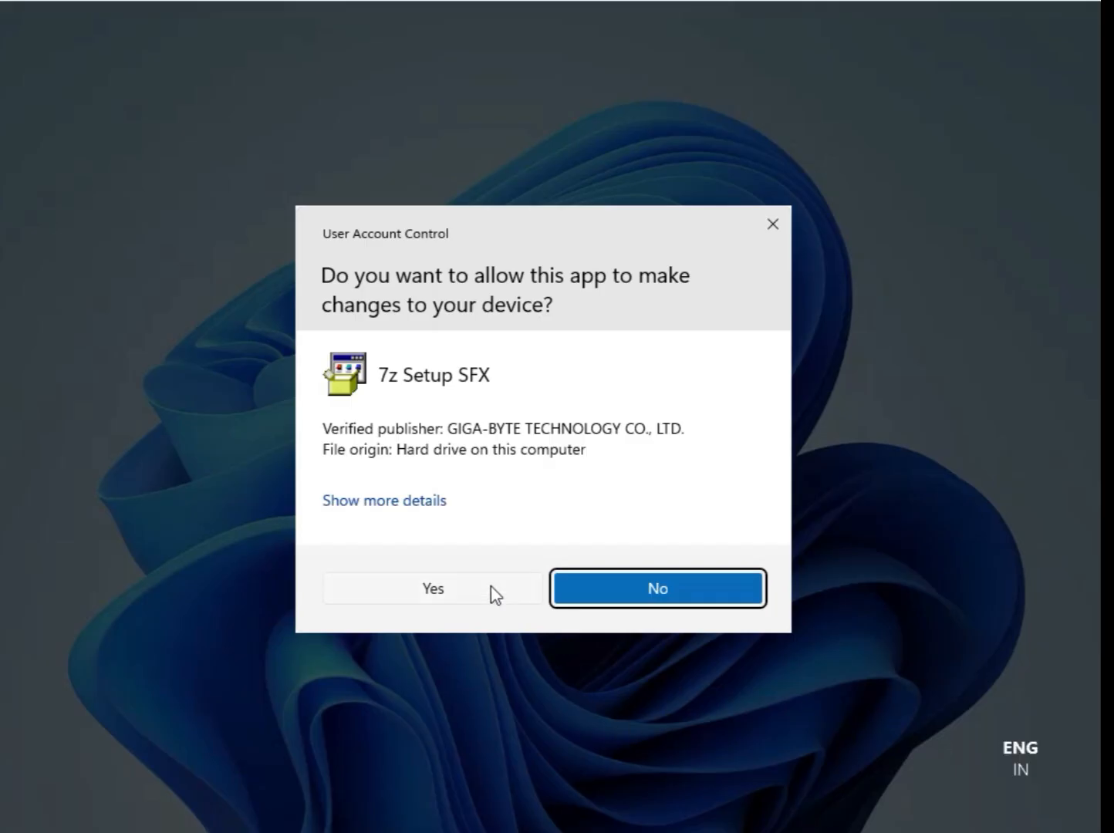
click(451, 584)
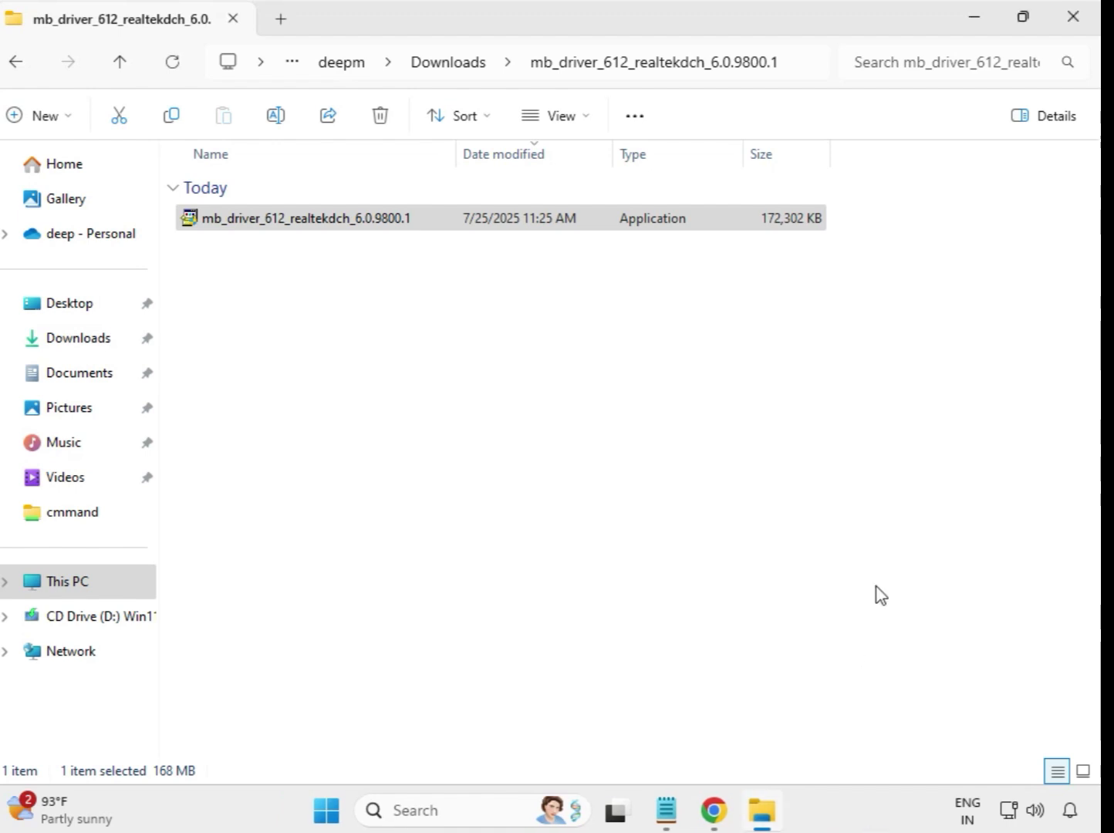
Return to Downloads and run the mb_driver_630_dchsetup_22.200.0.6 installer from its extracted folder as administrator, allowing its changes
click(452, 71)
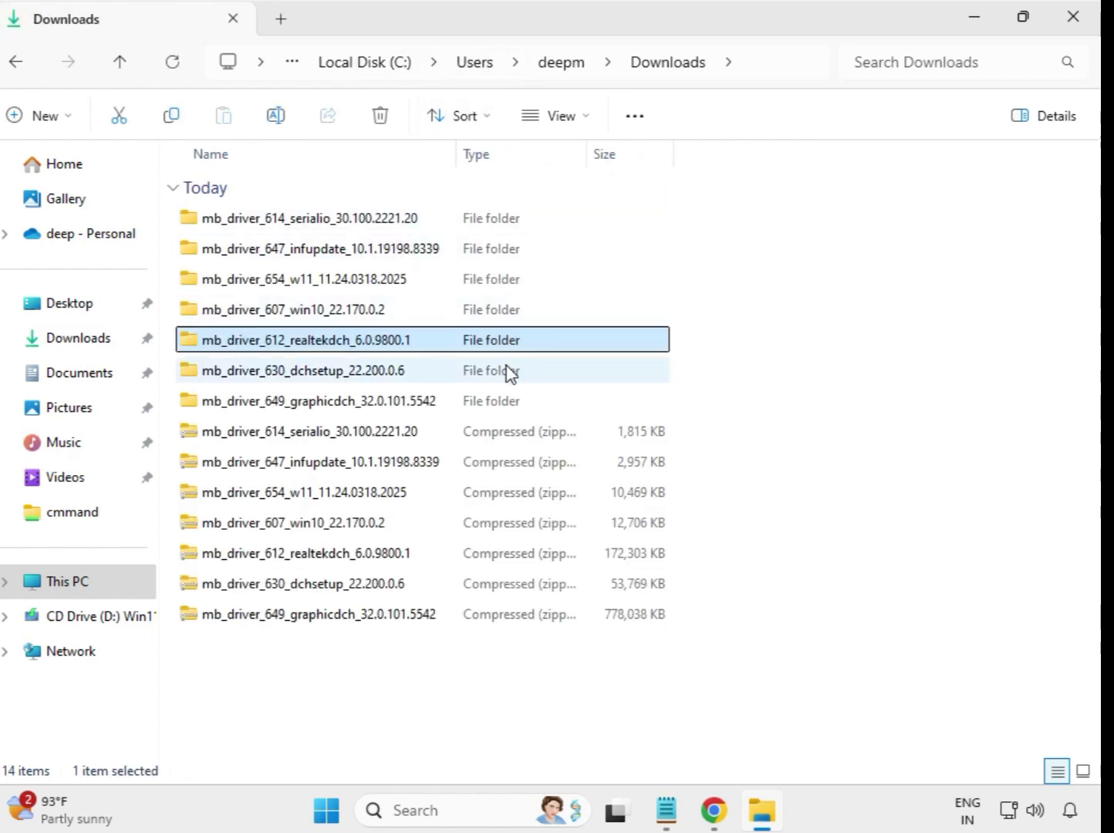
click(368, 376)
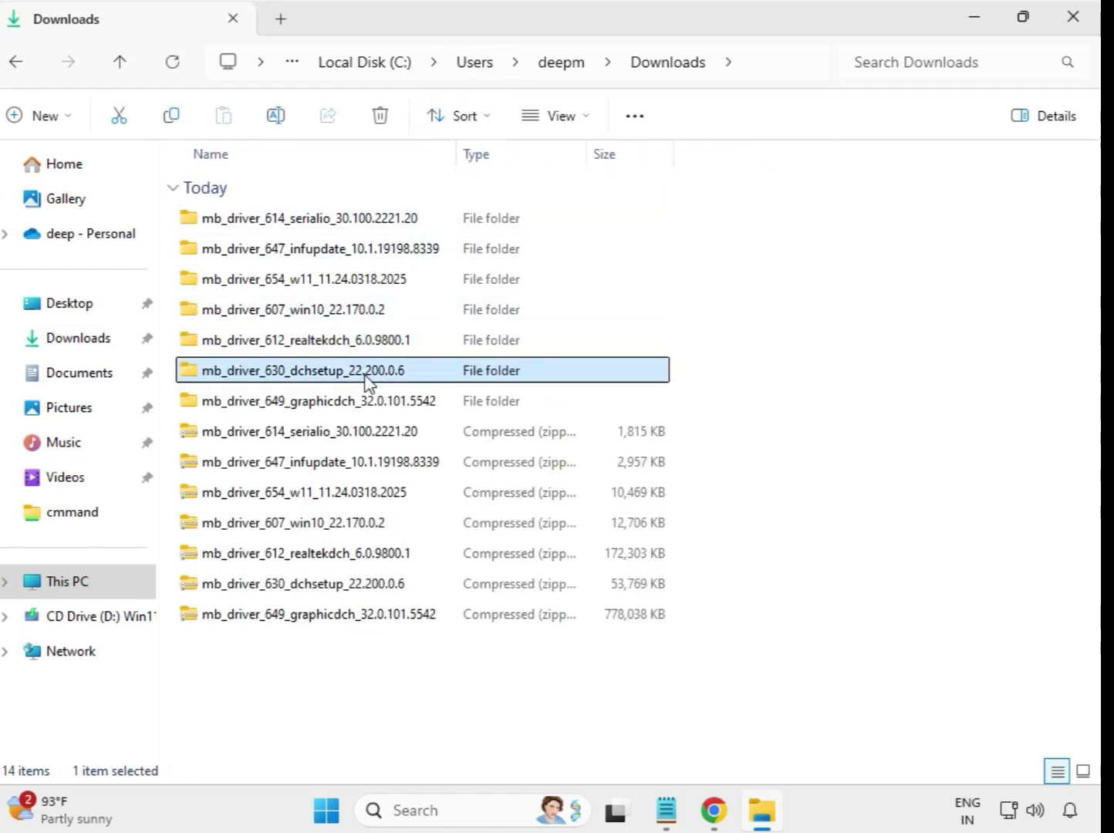
click(372, 407)
click(375, 378)
double_click(361, 378)
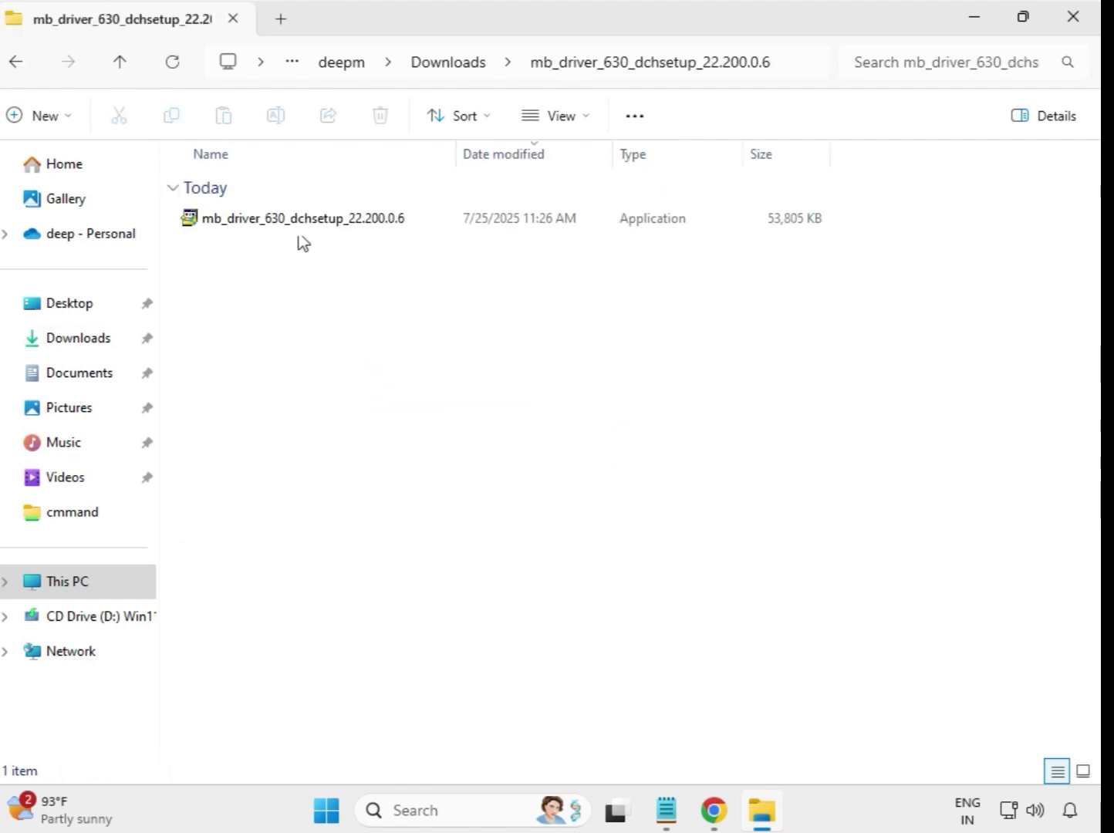
click(301, 223)
right_click(301, 230)
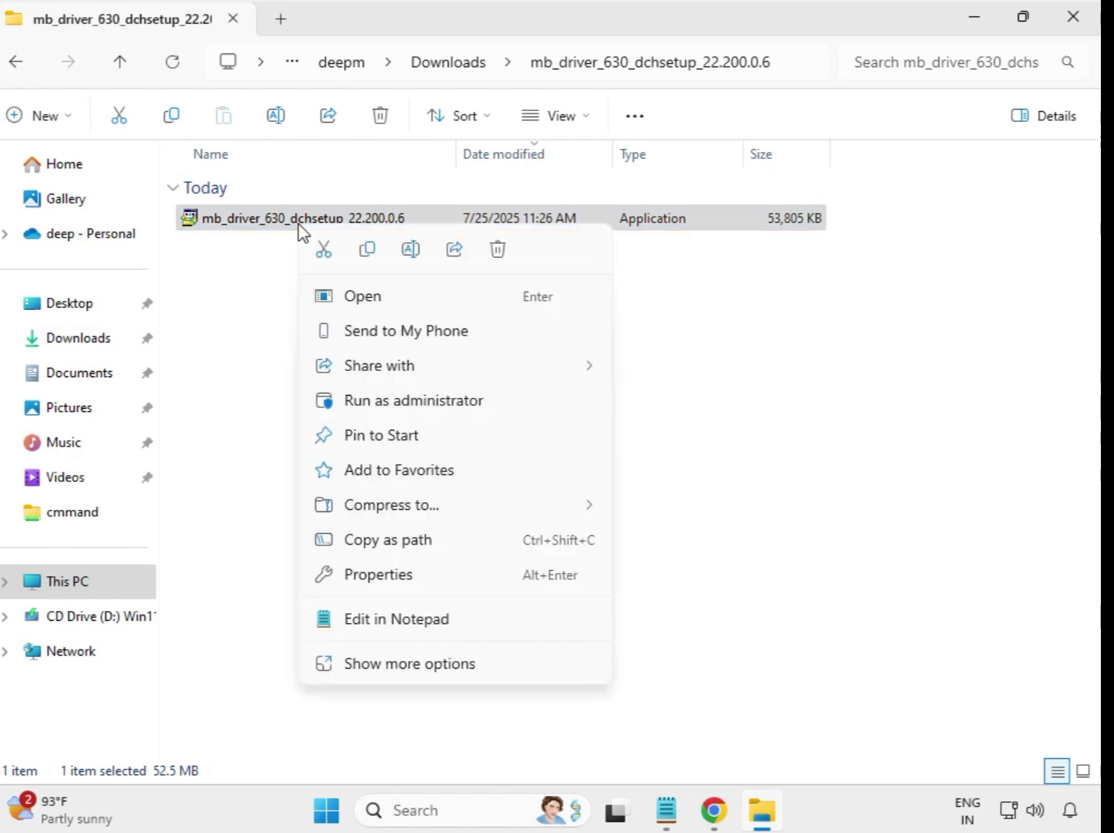
click(425, 401)
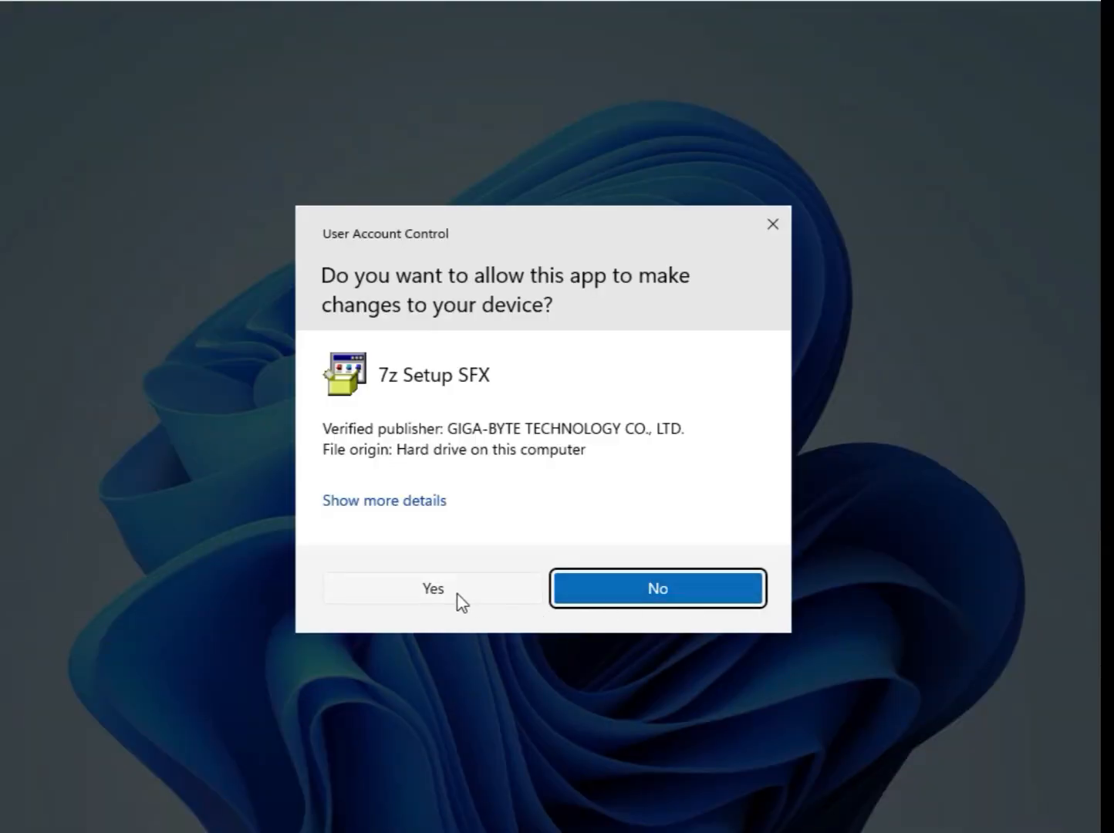
click(457, 593)
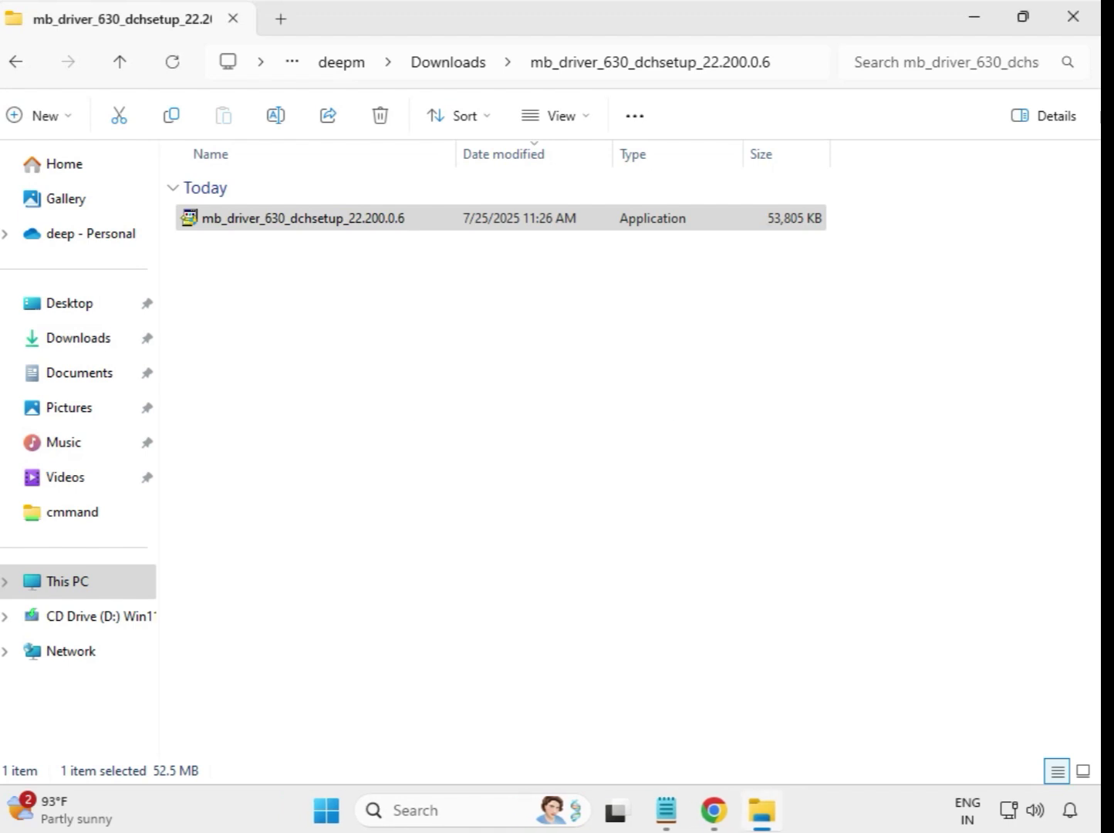
Return to Downloads and run the mb_driver_649_graphicdch_32.0.101.5542 installer from its extracted folder as administrator, allowing its changes
click(450, 69)
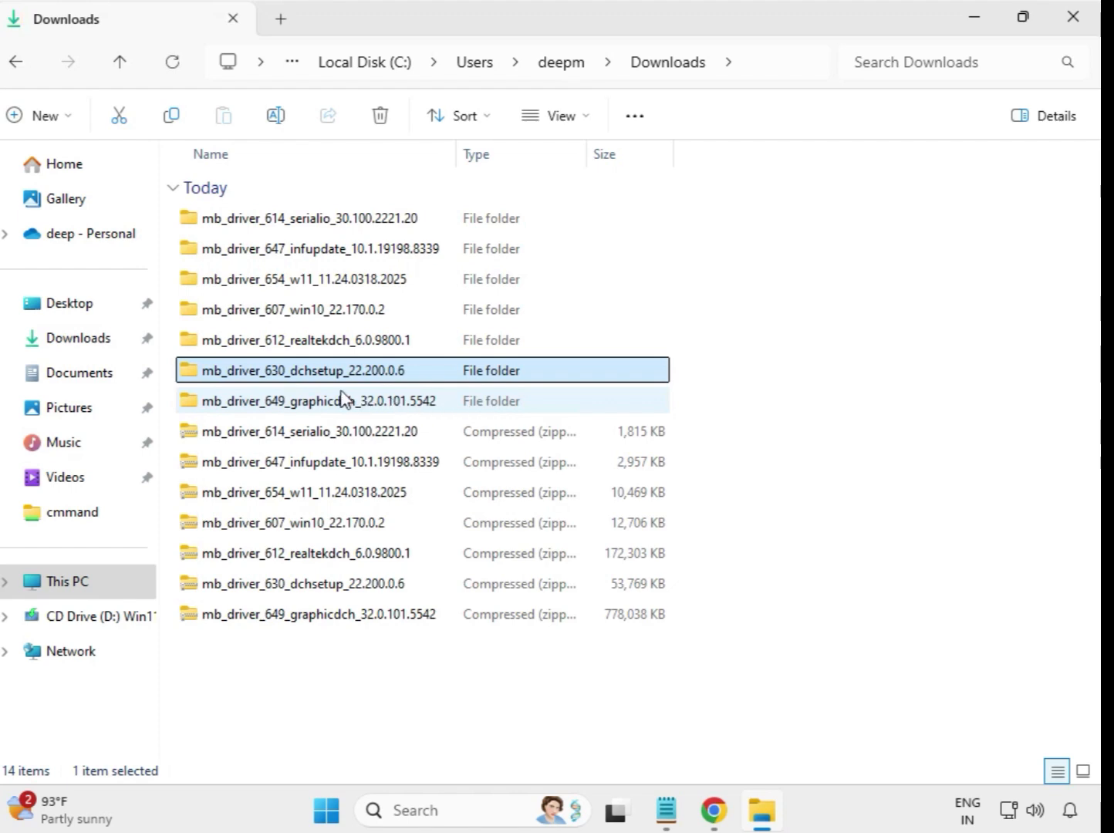
click(335, 403)
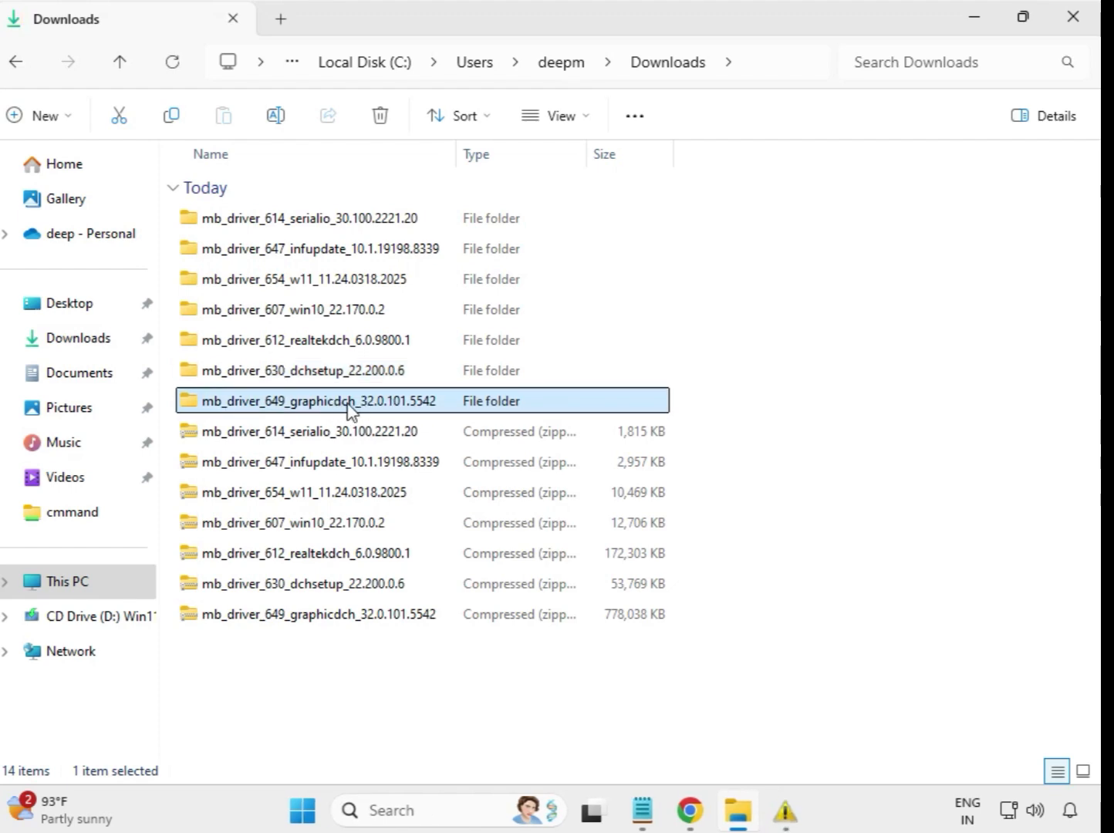
double_click(354, 404)
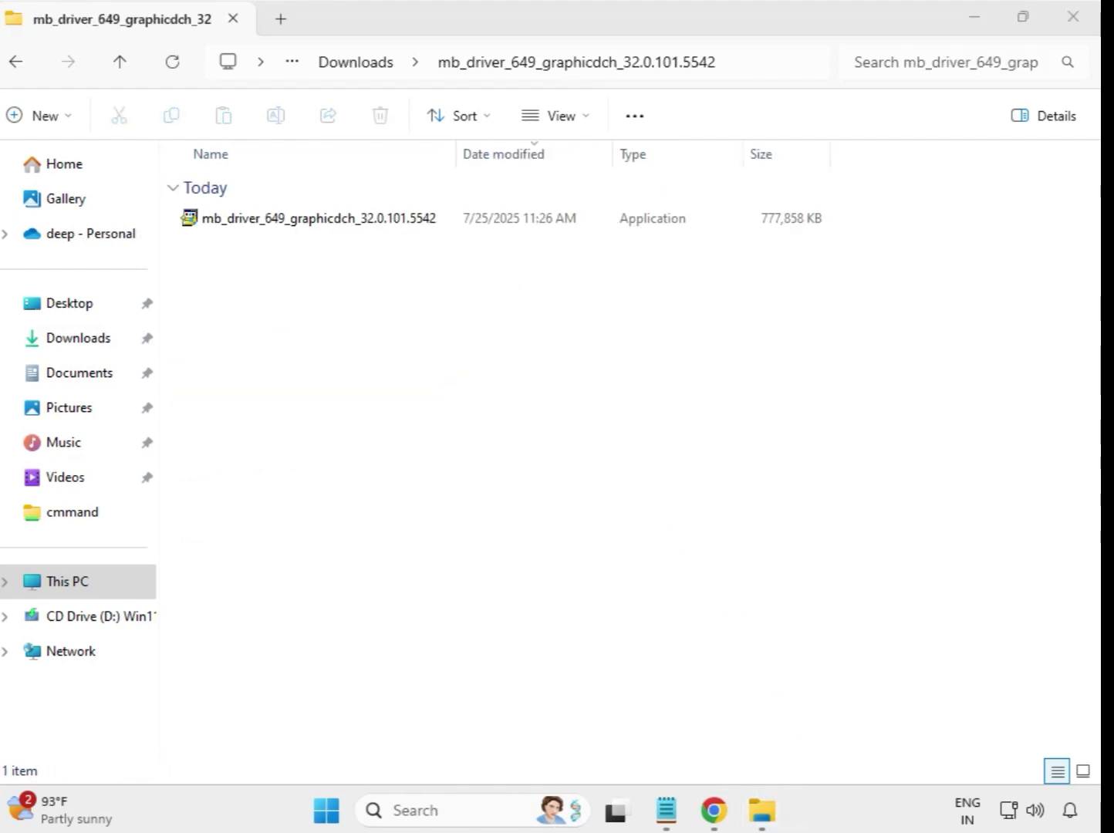
click(361, 219)
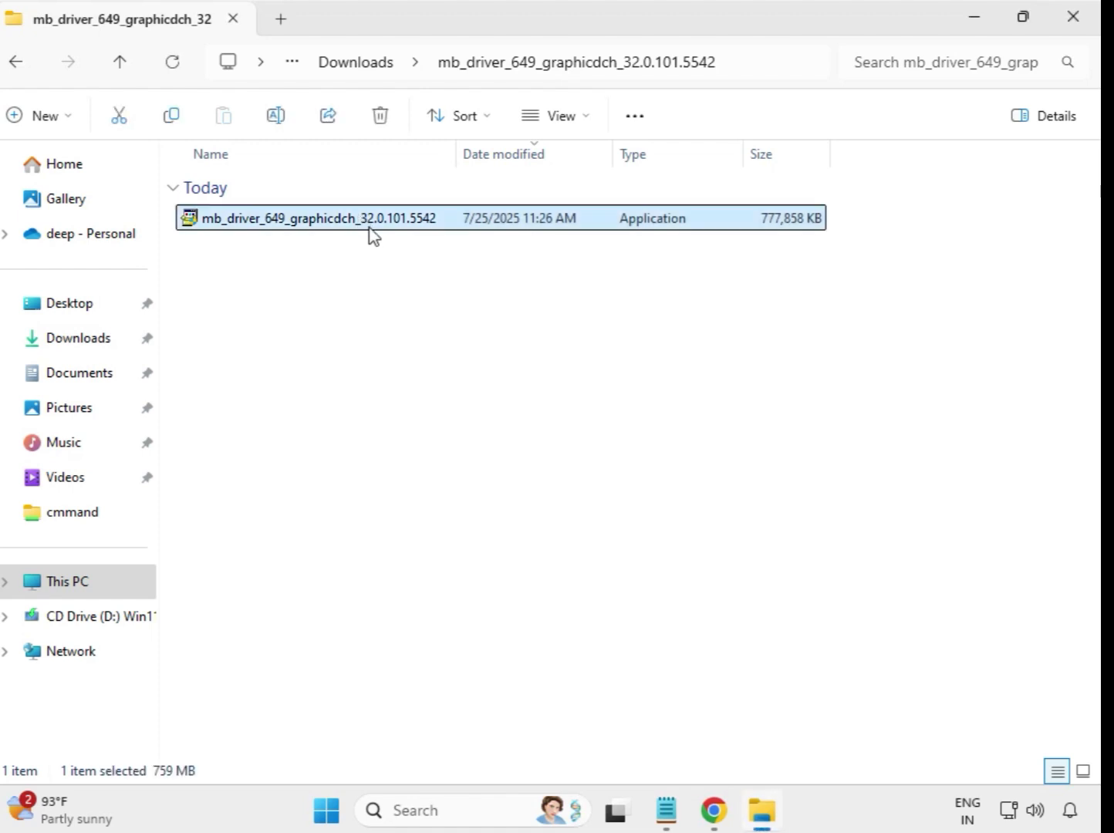
right_click(372, 233)
click(469, 390)
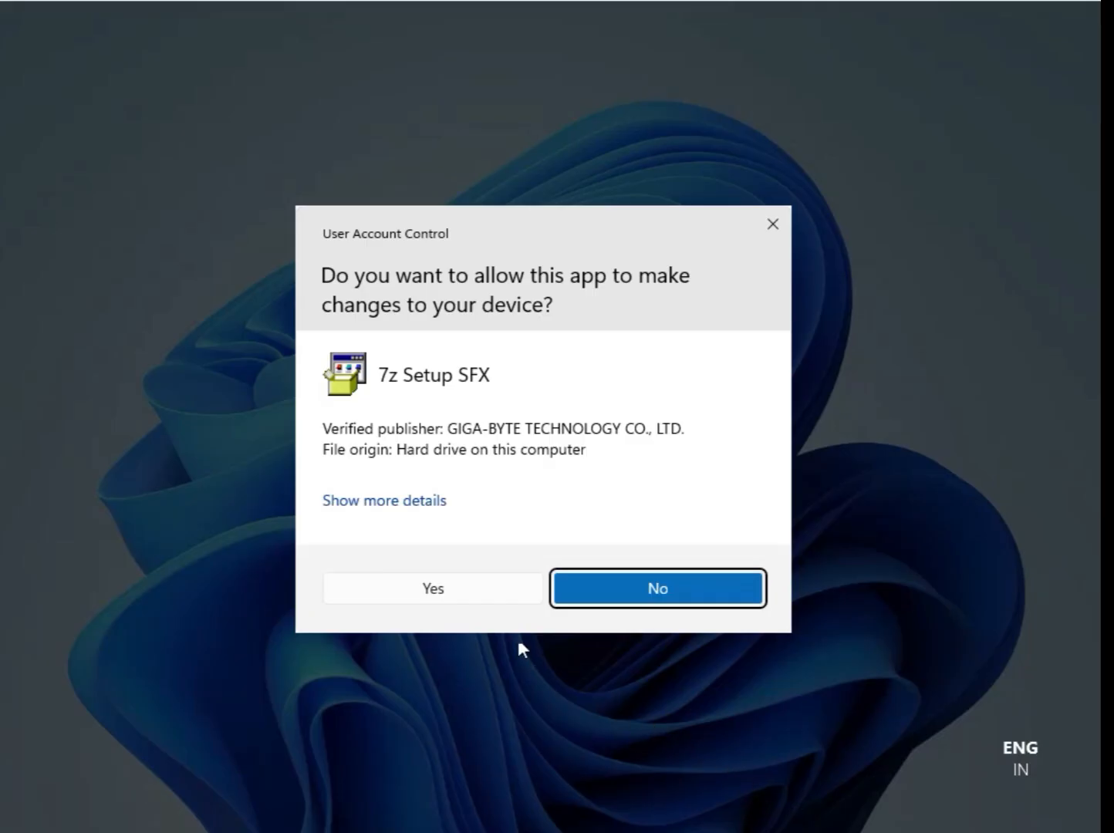
click(436, 588)
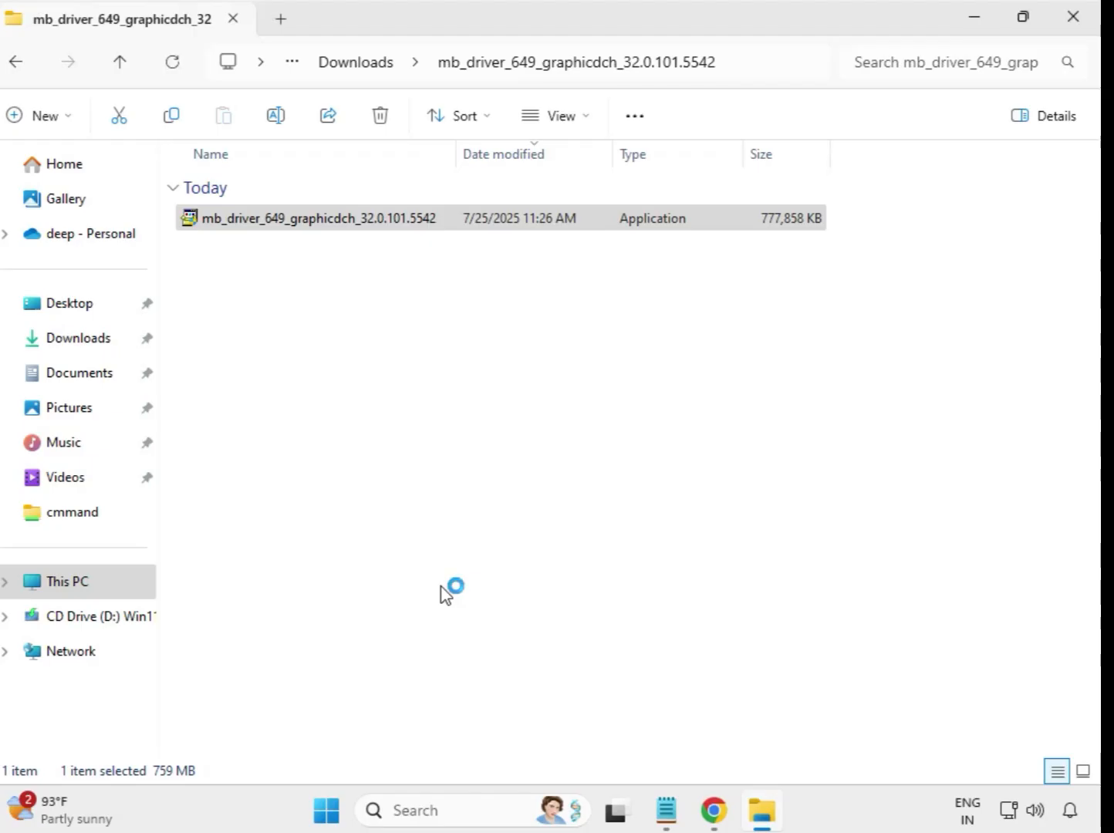